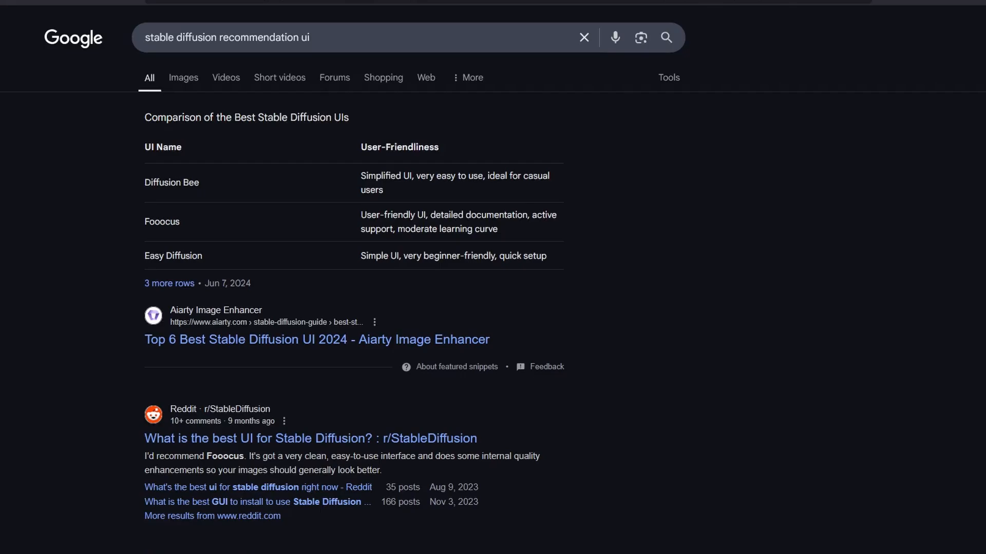
Browse the search results for recommended Stable Diffusion interfaces and the guide articles on Civitai.
scroll(493, 282, "down", 7)
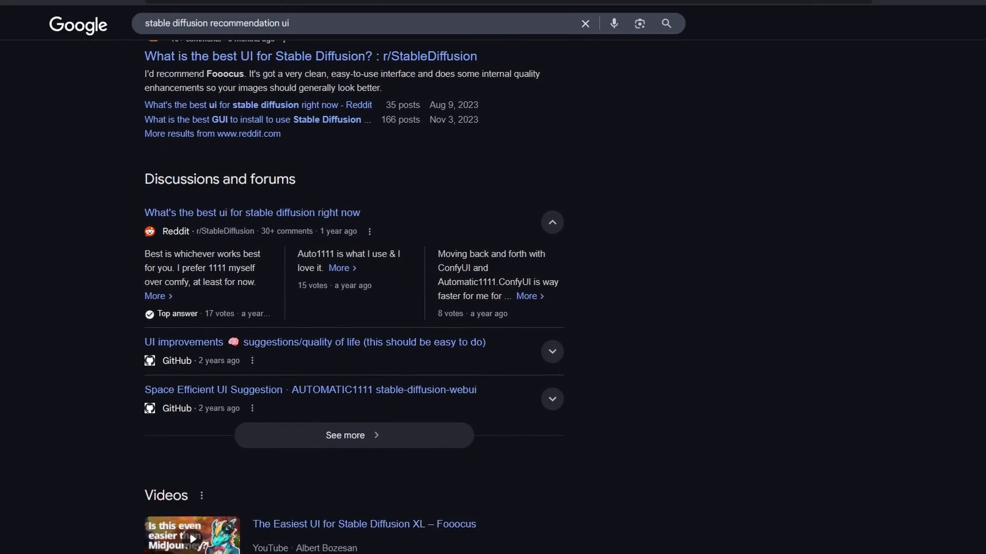
scroll(354, 288, "down", 2)
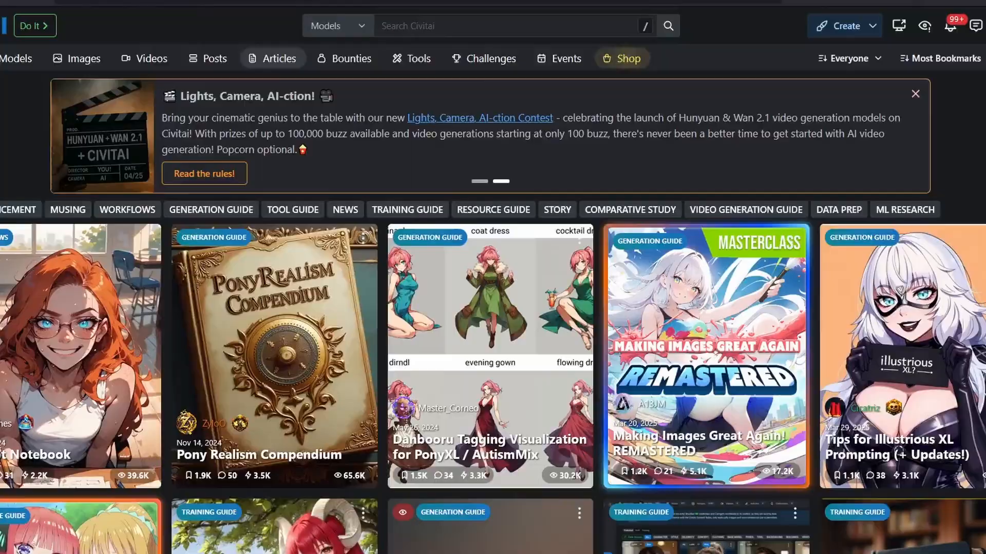
scroll(493, 308, "down", 15)
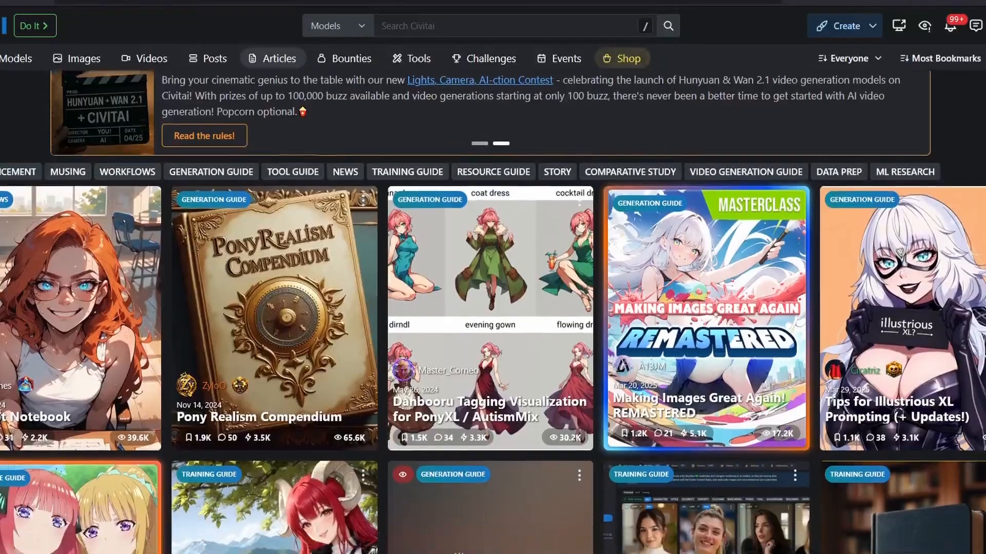
scroll(493, 308, "down", 15)
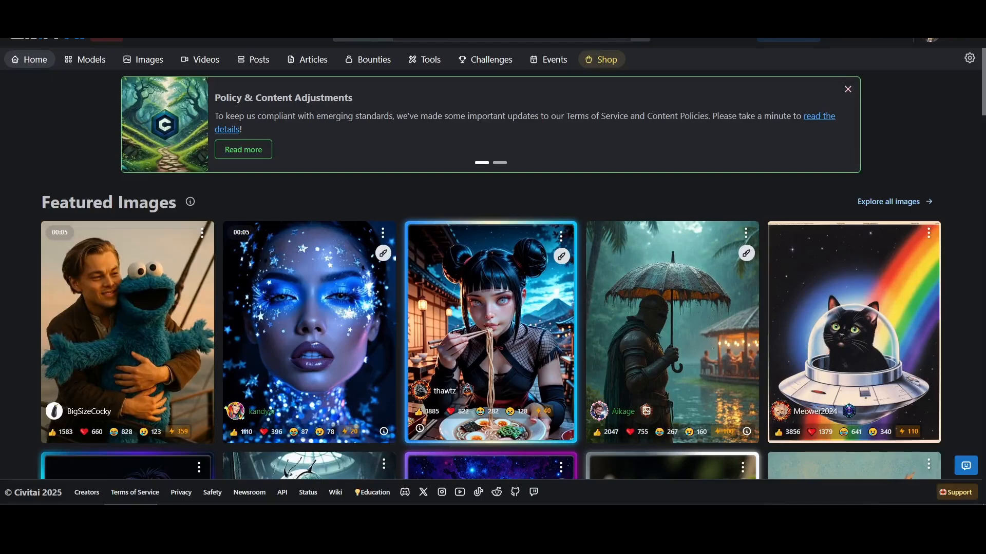
Review the filter options of the Civitai model gallery, including the selected base models.
middle_click(975, 207)
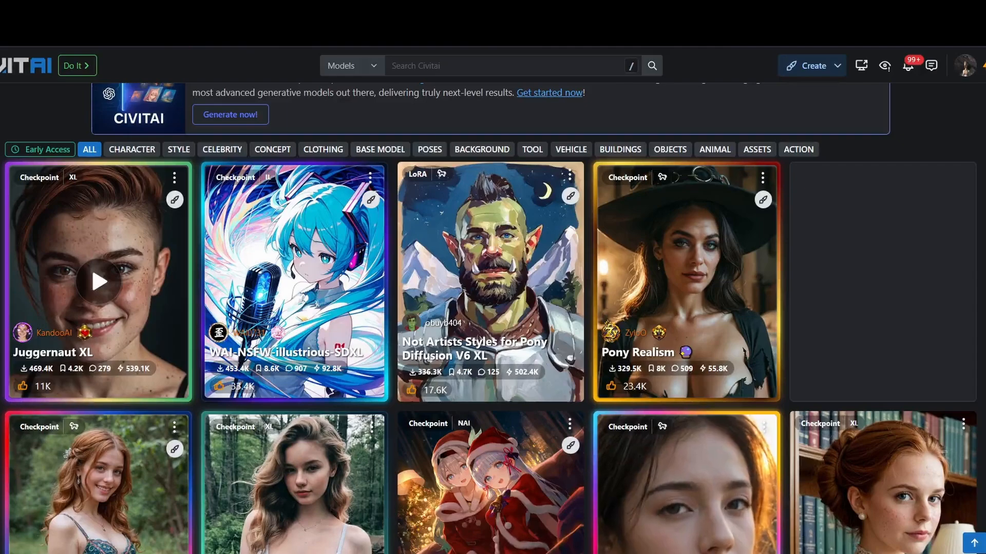
scroll(493, 318, "up", 2)
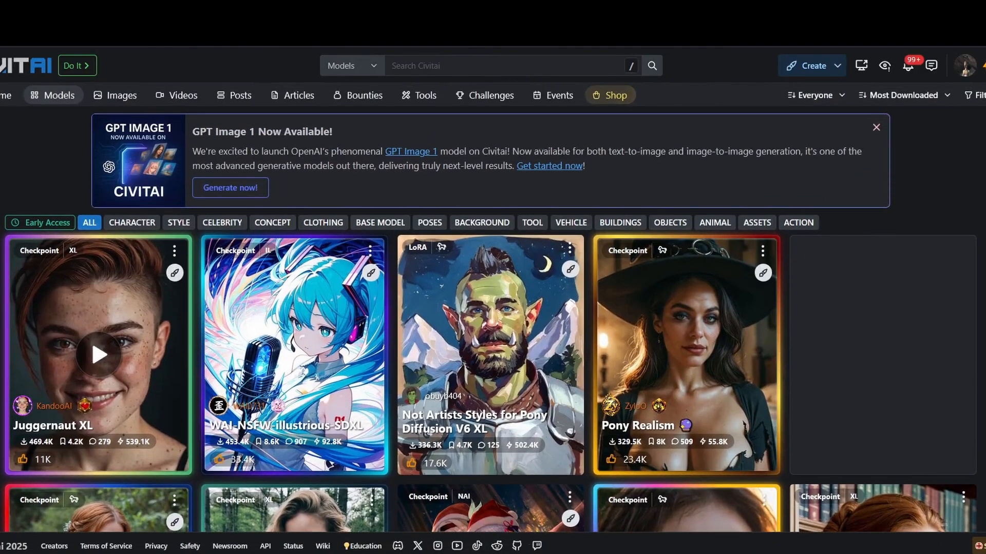
left_click(974, 95)
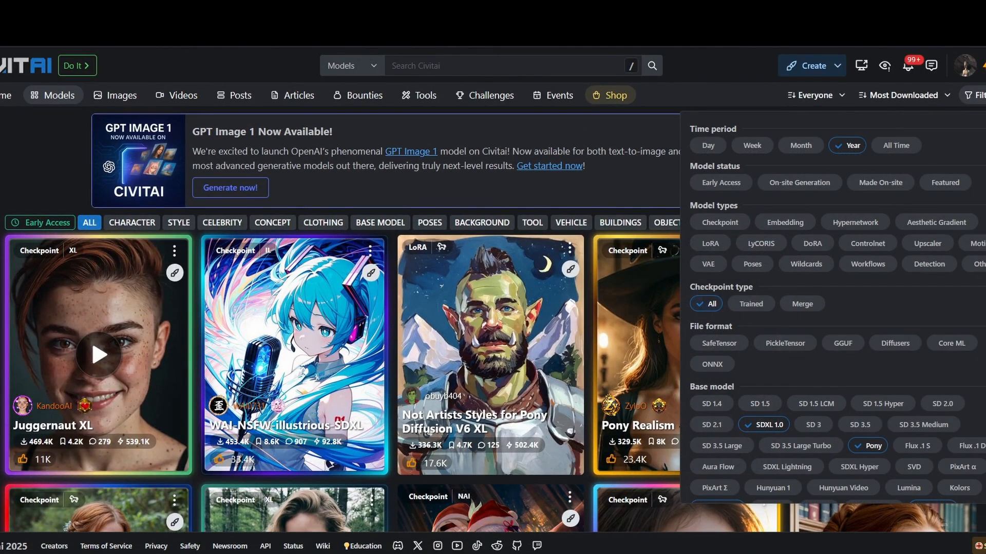
scroll(842, 318, "down", 2)
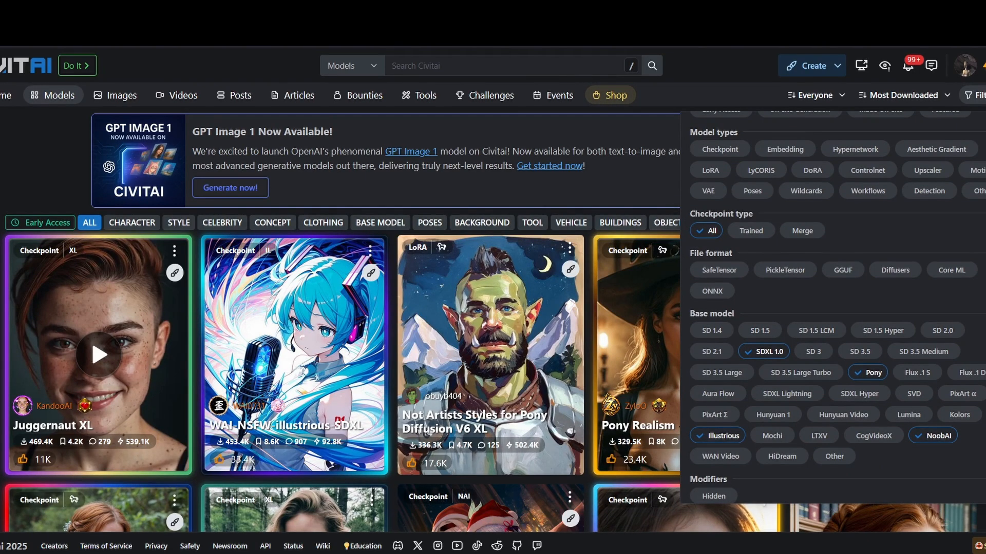
left_click(974, 95)
scroll(295, 231, "down", 4)
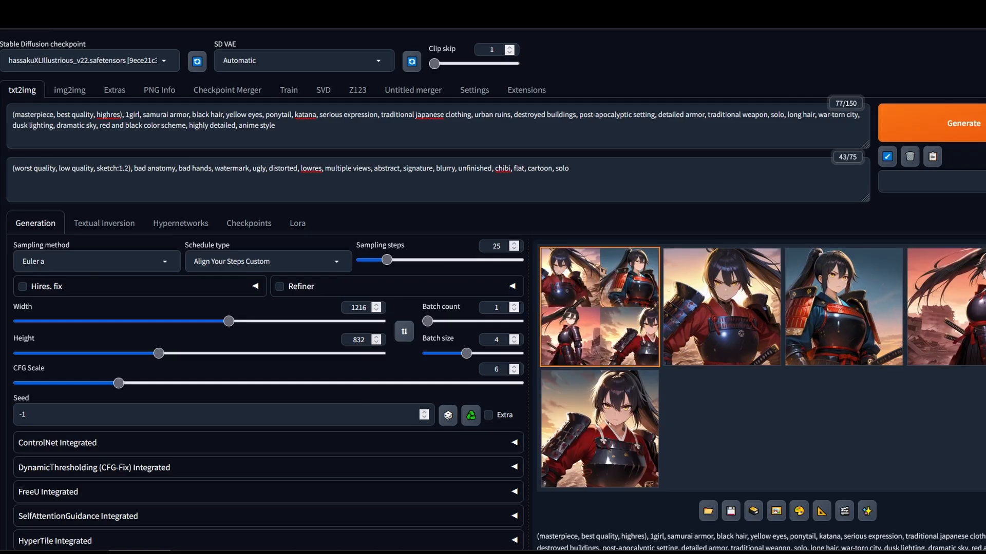
Enlarge the generated samurai image grid and paste it into a Photoshop document.
left_click(787, 352)
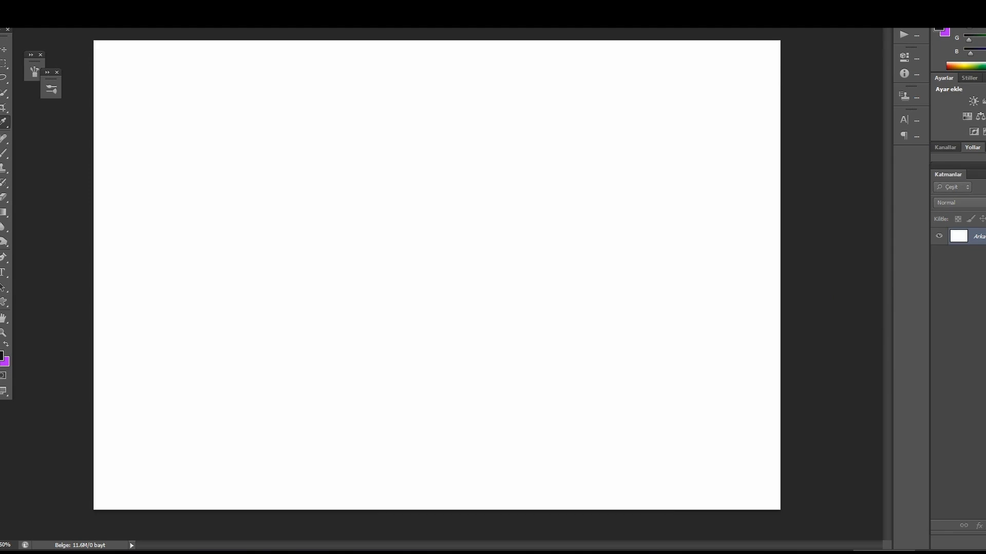
key("ctrl+v")
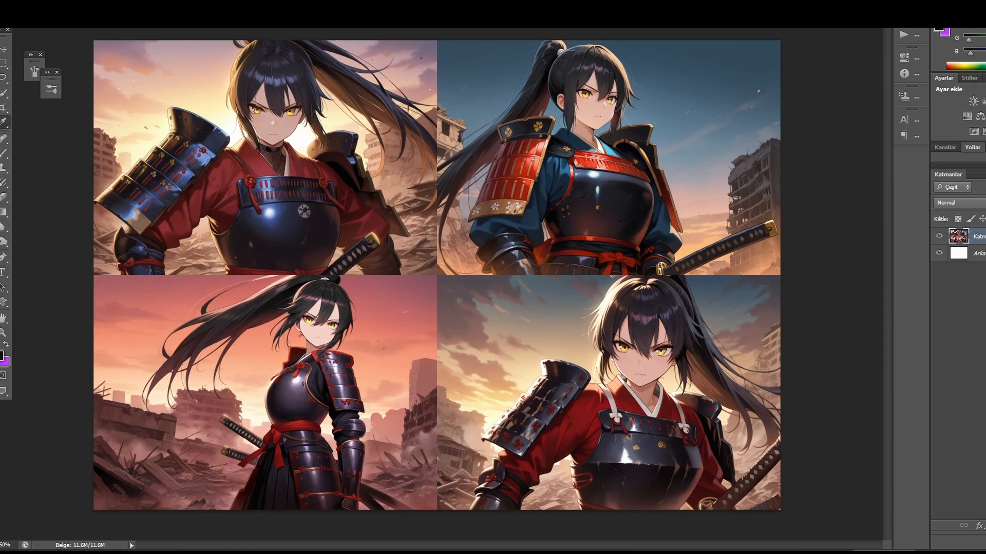
left_click_drag(295, 67, 274, 90)
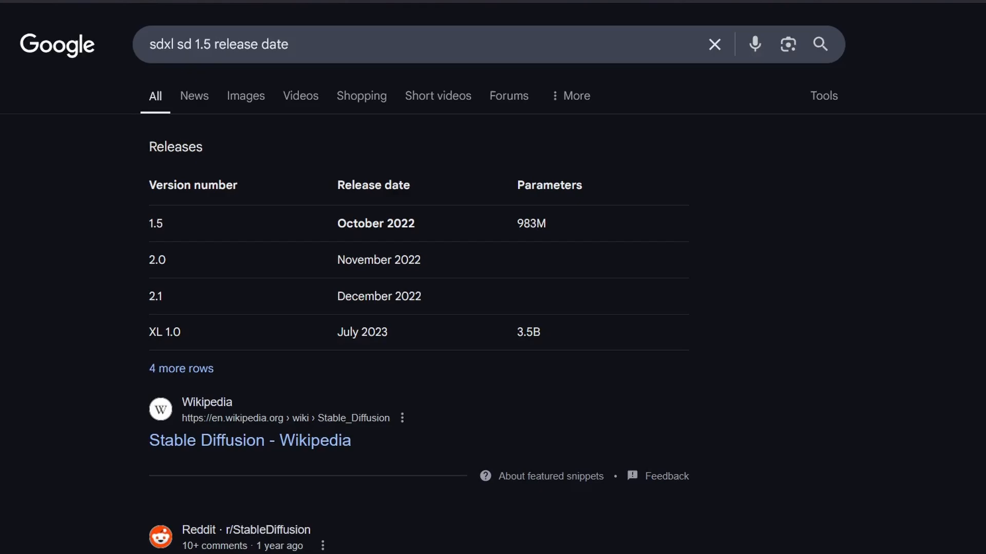
Highlight the release dates of Stable Diffusion XL 1.0 and 1.5 in the search result table.
left_click_drag(342, 332, 388, 332)
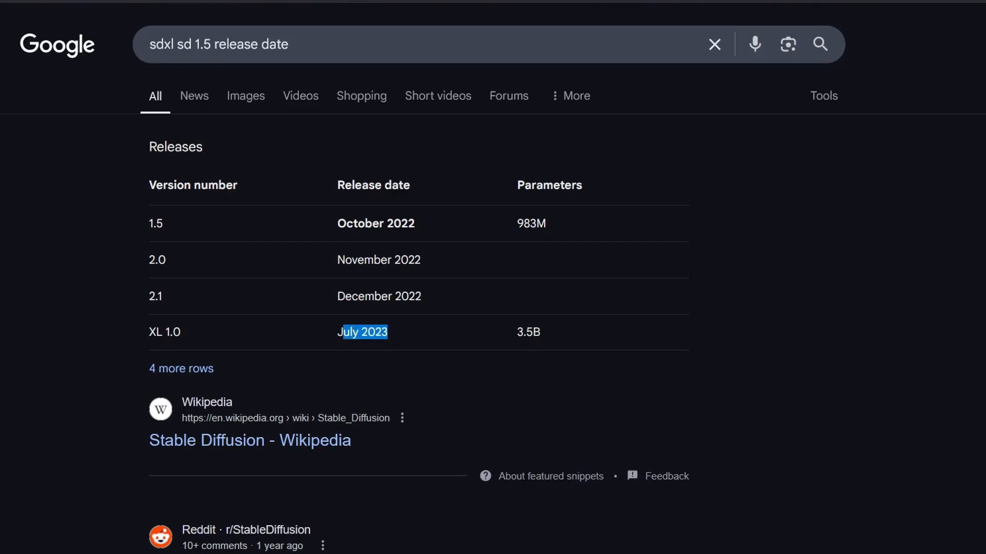
left_click(390, 334)
left_click_drag(337, 224, 416, 224)
left_click(417, 224)
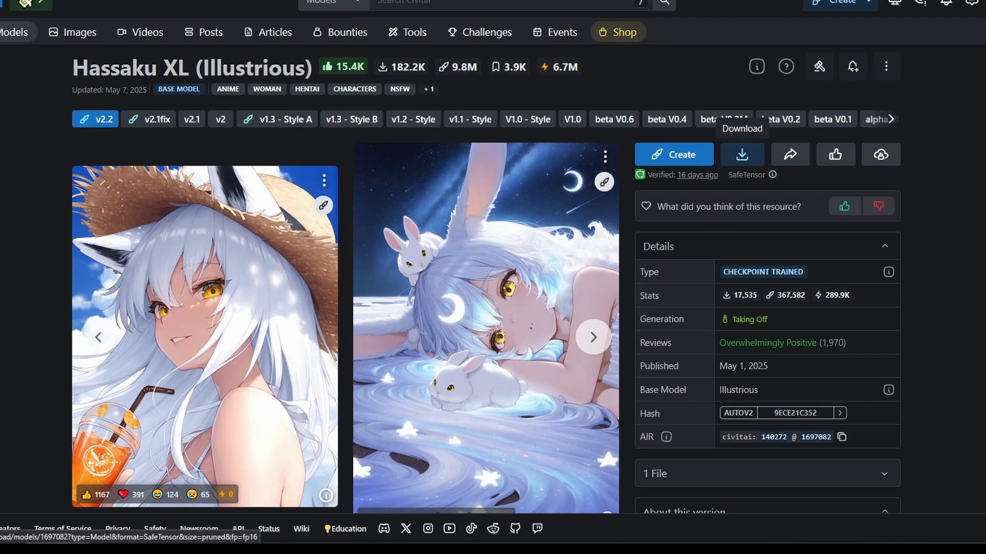
Download version v2.2 of the Hassaku XL (Illustrious) checkpoint from Civitai.
left_click(741, 155)
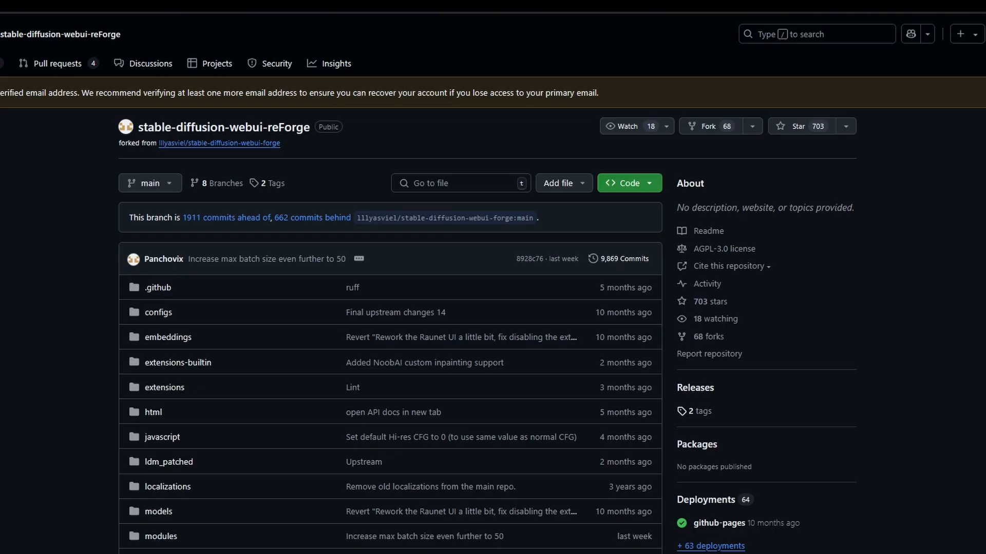
Check the Python installation in the Anaconda PowerShell Prompt and clone the stable-diffusion-webui-reForge repository from GitHub.
scroll(390, 308, "down", 20)
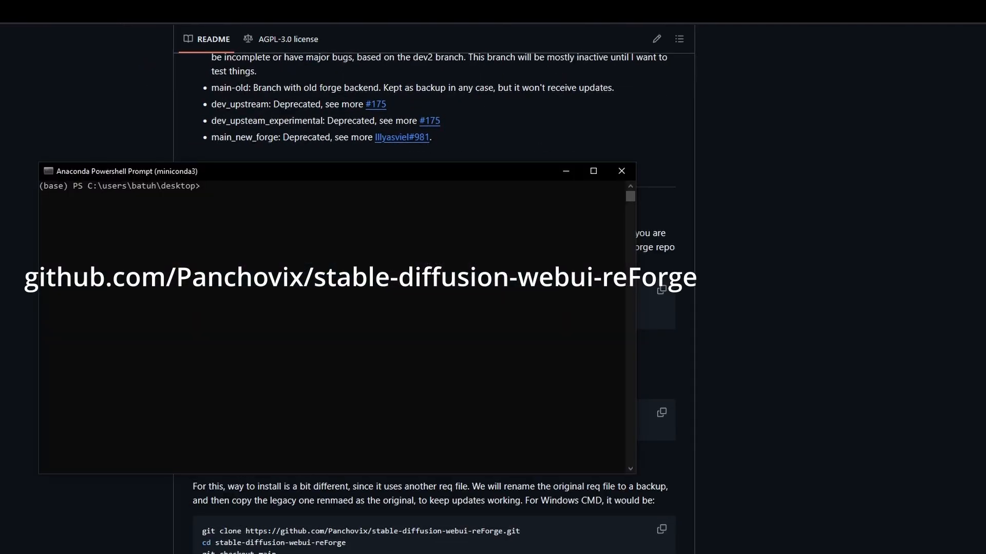
type("python")
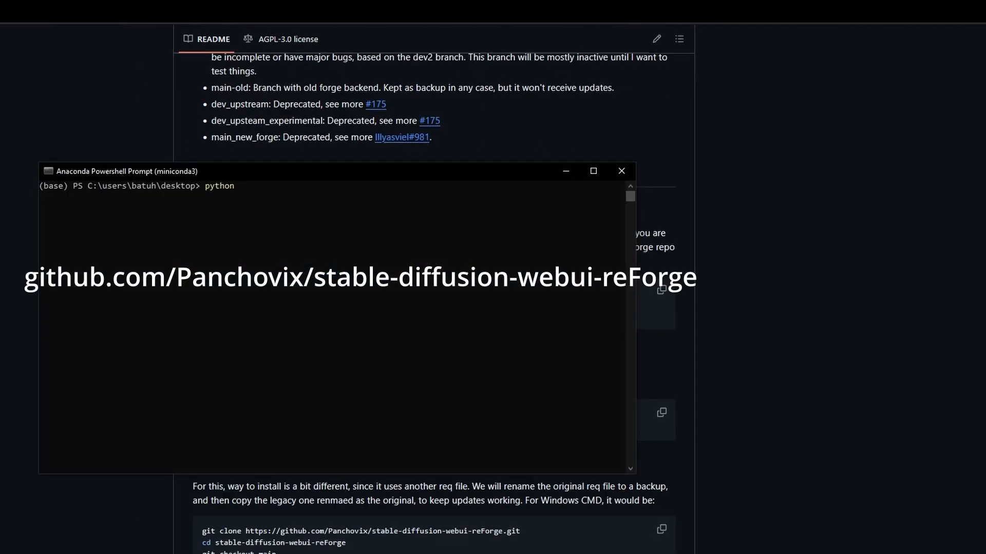
key("Return")
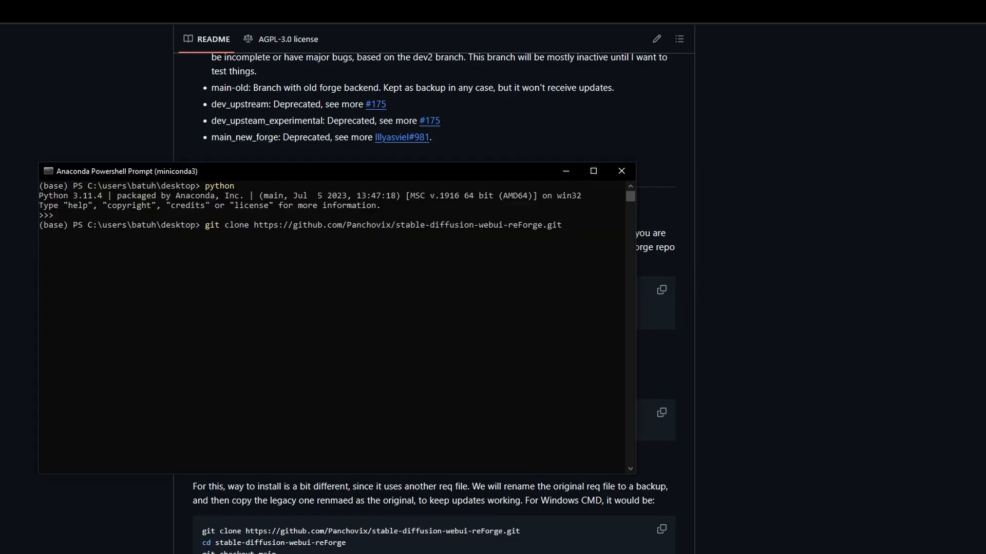
key("Return")
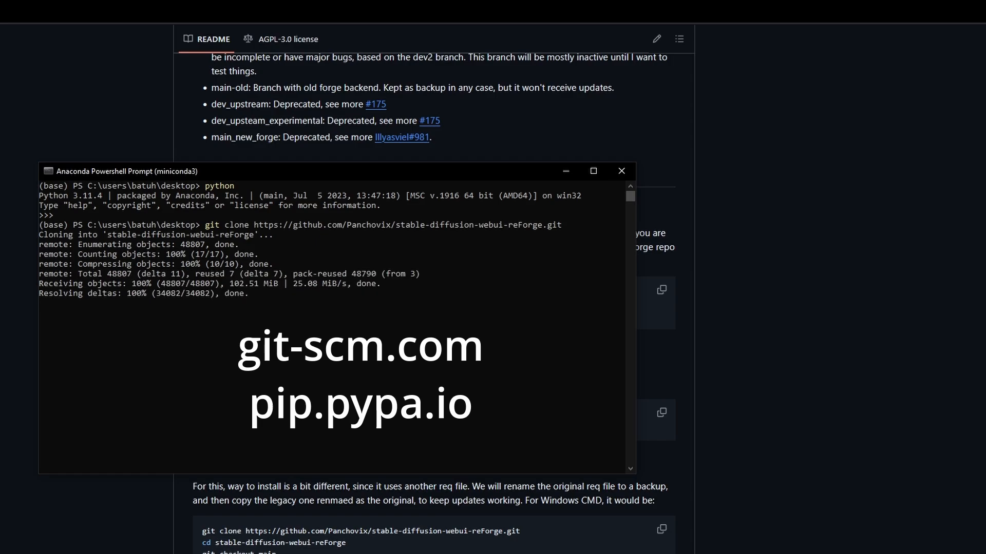
Change the terminal's directory to the cloned stable-diffusion-webui-reForge folder.
type("cd")
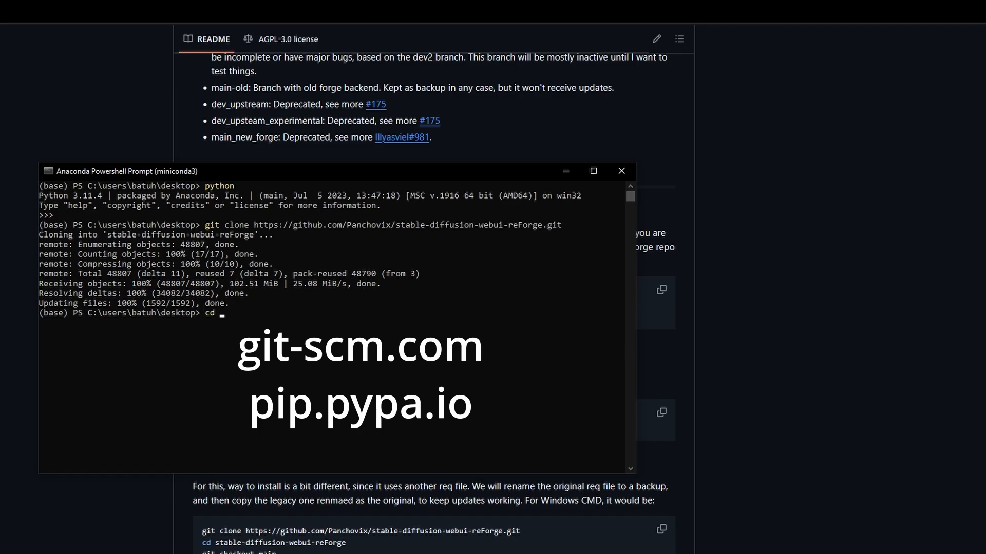
left_click_drag(395, 225, 537, 225)
key("ctrl+c")
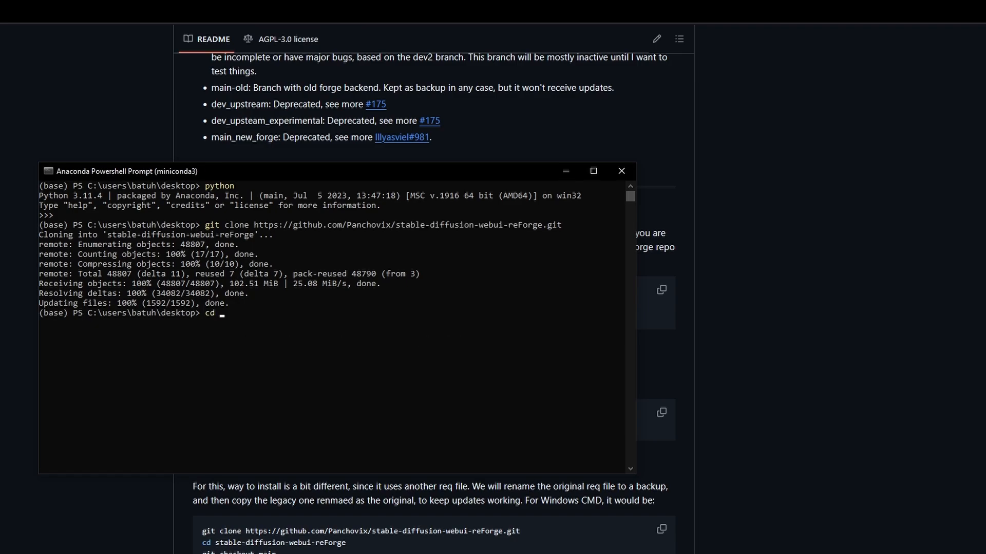
key("ctrl+v")
type("e")
key("Return")
Run the README's git checkout main command in the repository folder and launch webui-user.bat.
key("alt+Tab")
left_click_drag(277, 315, 202, 315)
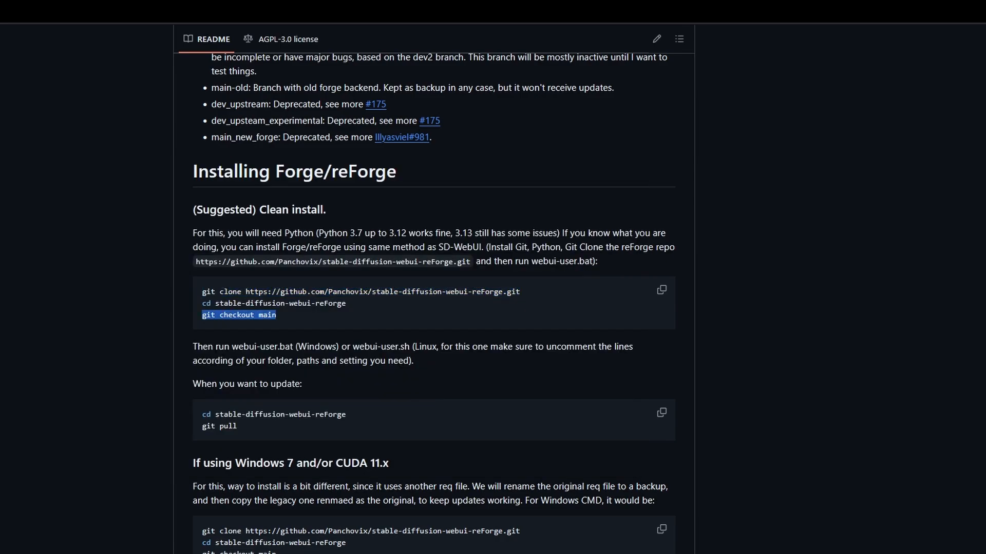
key("ctrl+c")
key("alt+Tab")
key("ctrl+v")
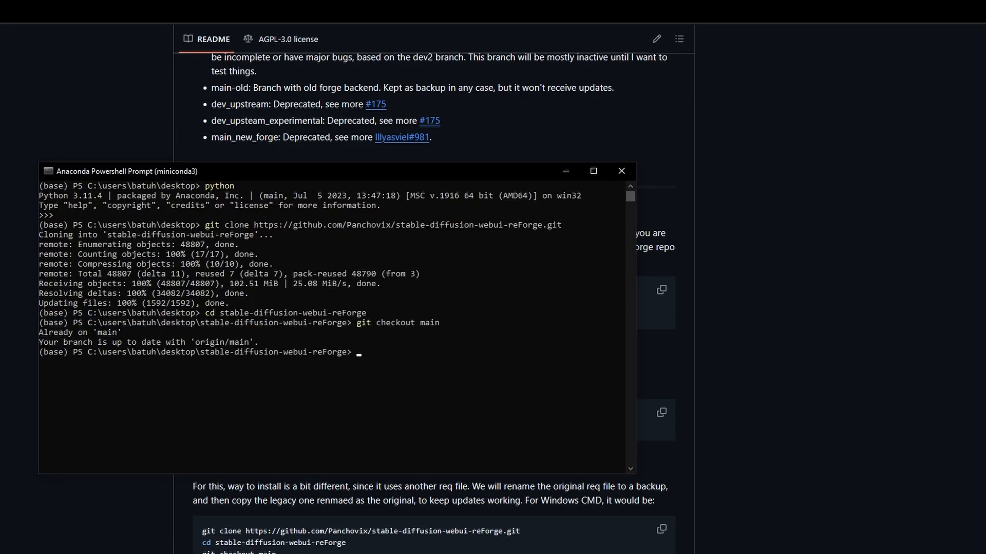
type("webui-user.bat")
key("Return")
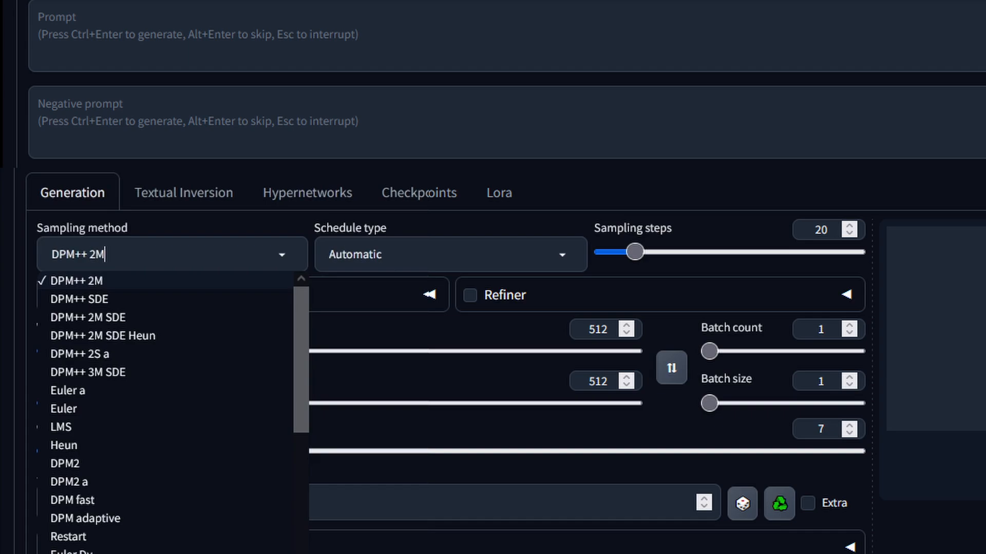
Examine the available sampling methods in the web UI's generation settings.
scroll(172, 411, "down", 1)
scroll(172, 411, "down", 4)
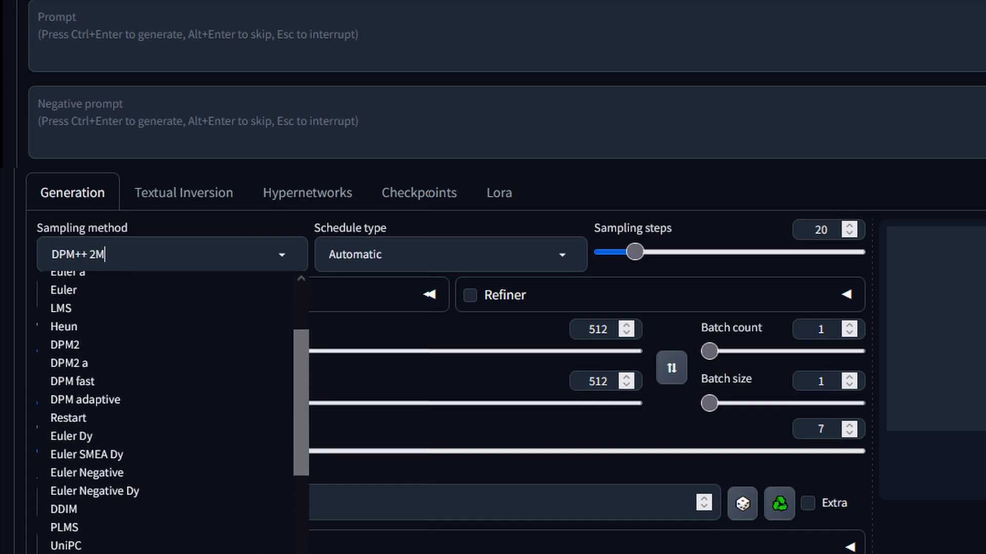
scroll(172, 410, "down", 5)
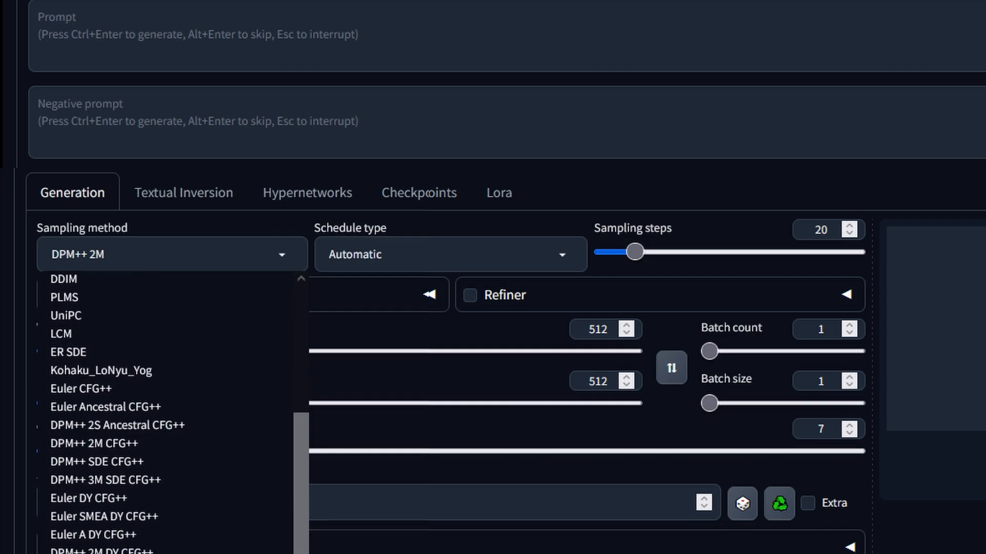
scroll(173, 411, "down", 5)
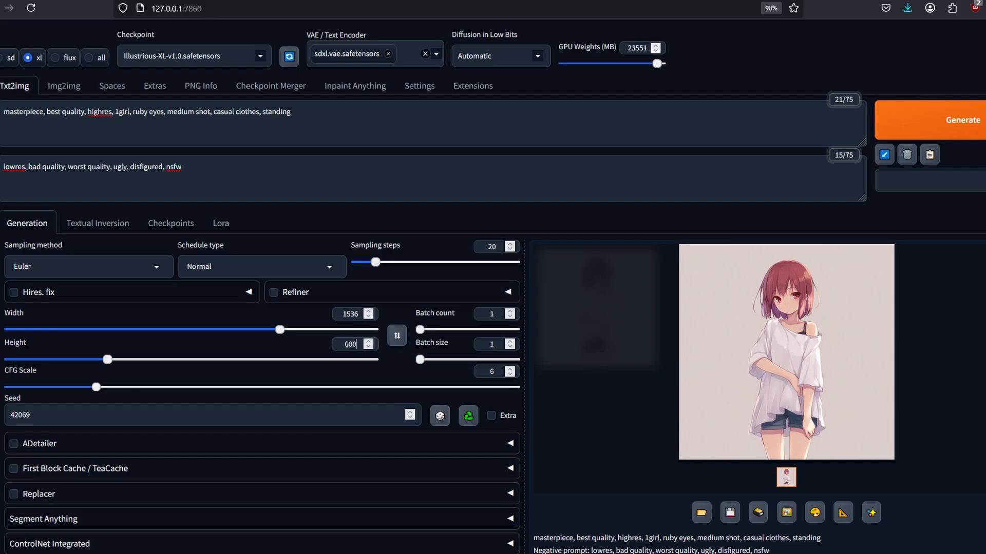
left_click(368, 347)
left_click(368, 341)
left_click(369, 347)
left_click(368, 312)
left_click(904, 120)
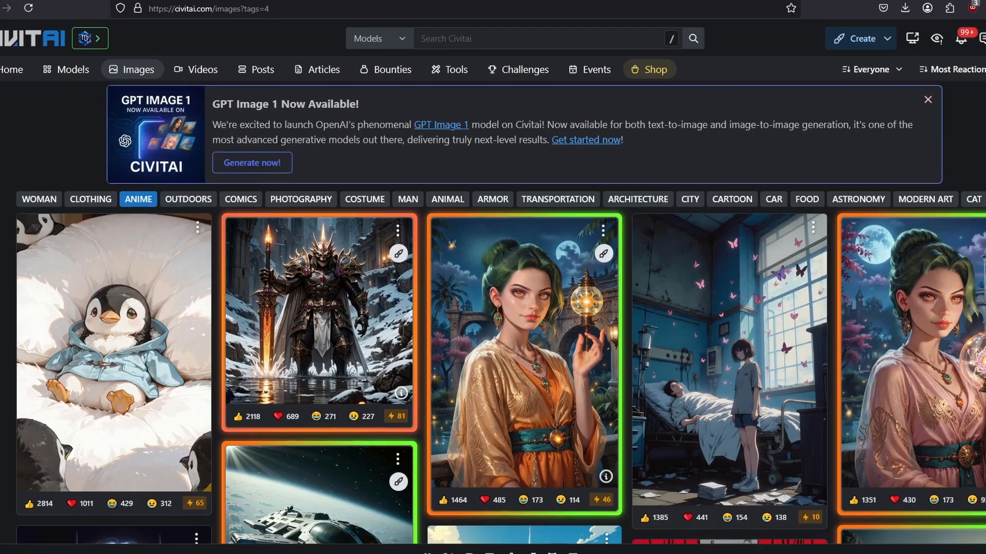
Browse the anime image gallery on Civitai for example images.
scroll(501, 308, "down", 2)
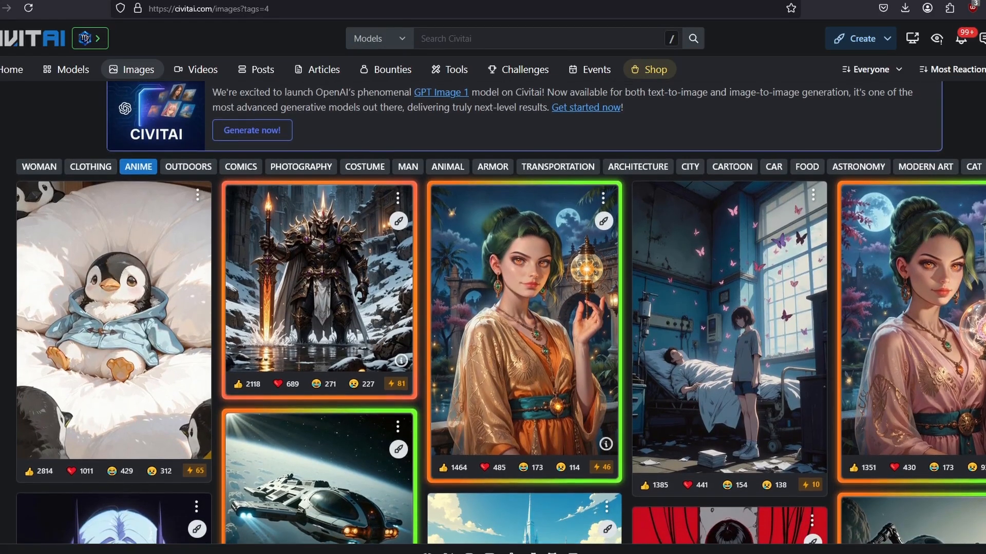
scroll(501, 308, "down", 3)
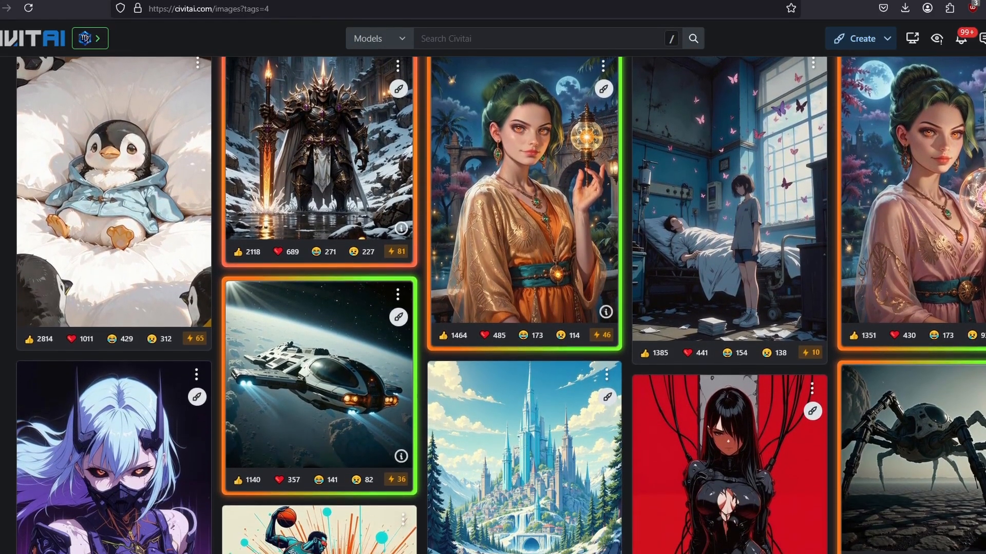
scroll(500, 308, "down", 4)
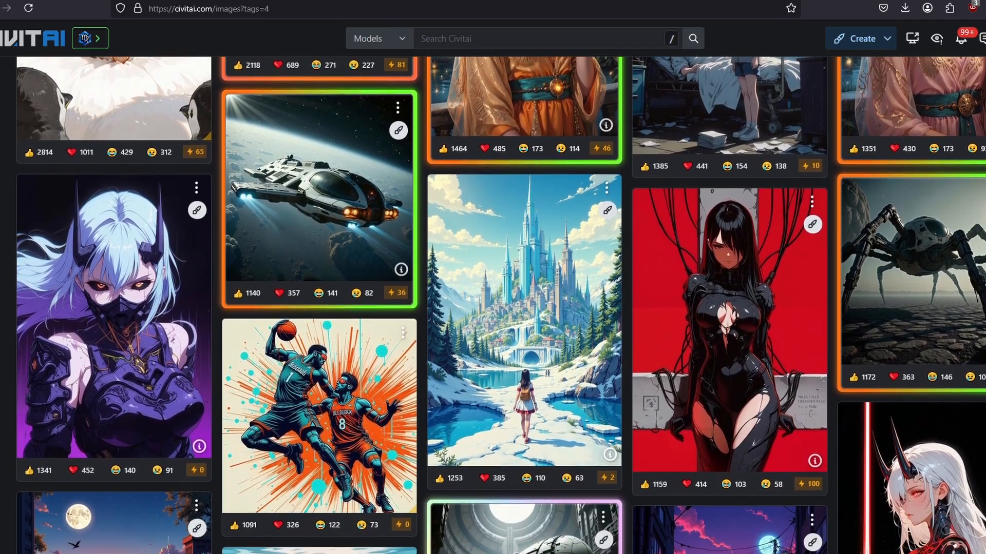
scroll(500, 308, "down", 4)
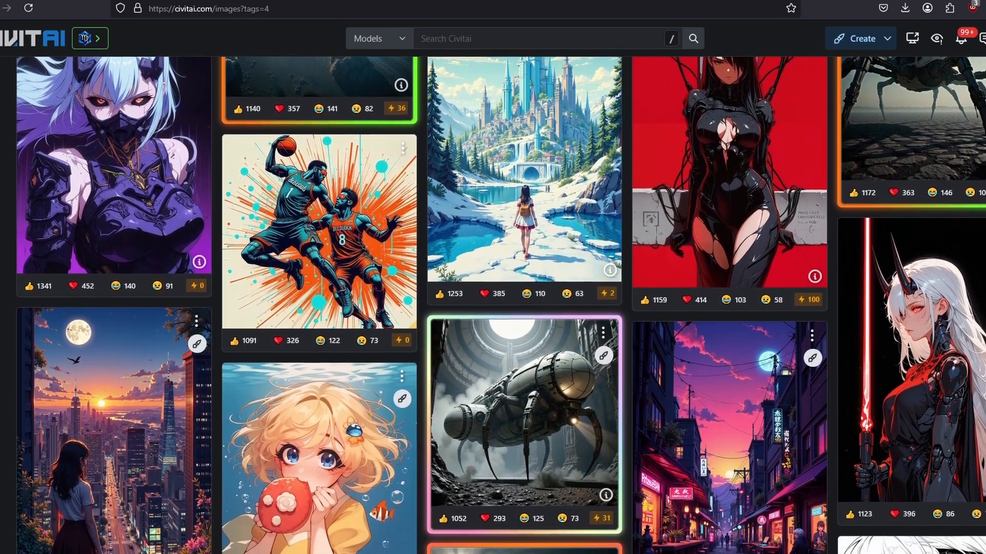
scroll(501, 308, "down", 4)
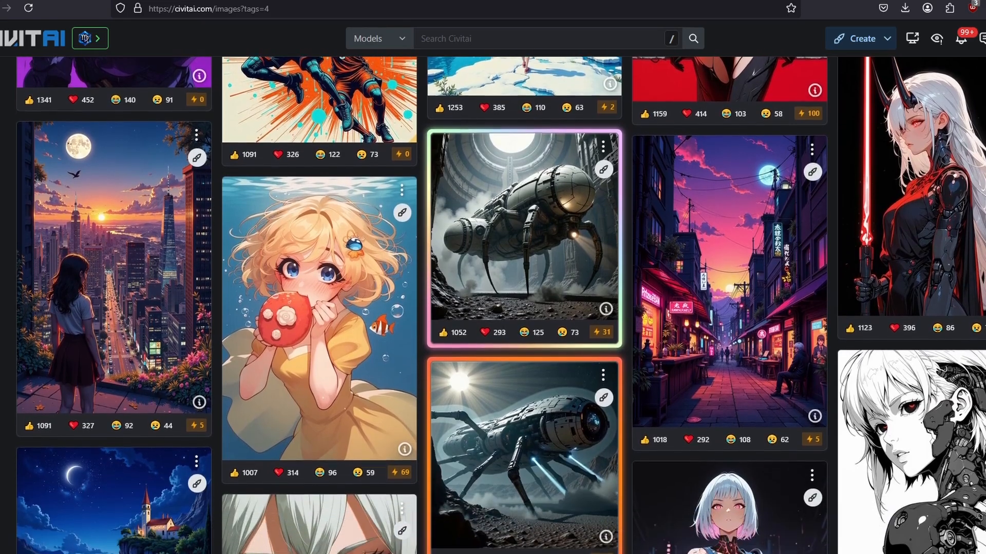
scroll(500, 308, "down", 4)
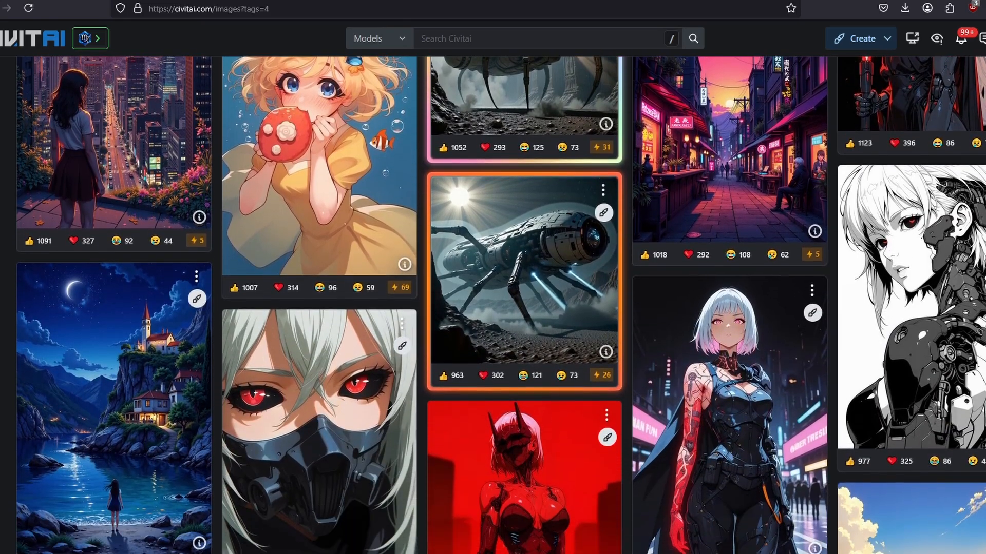
scroll(501, 308, "down", 4)
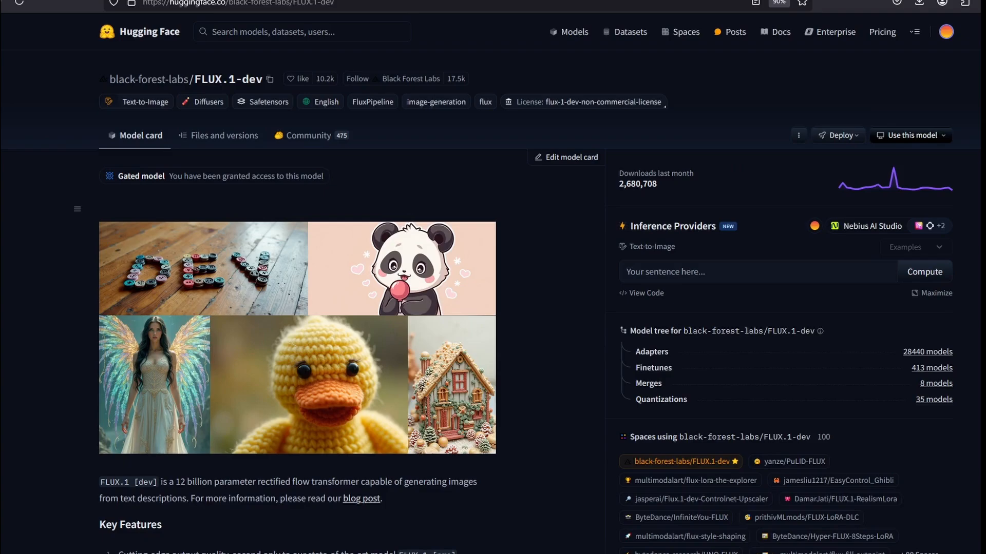
Read through the black-forest-labs/FLUX.1-dev model card on Hugging Face.
scroll(493, 287, "down", 4)
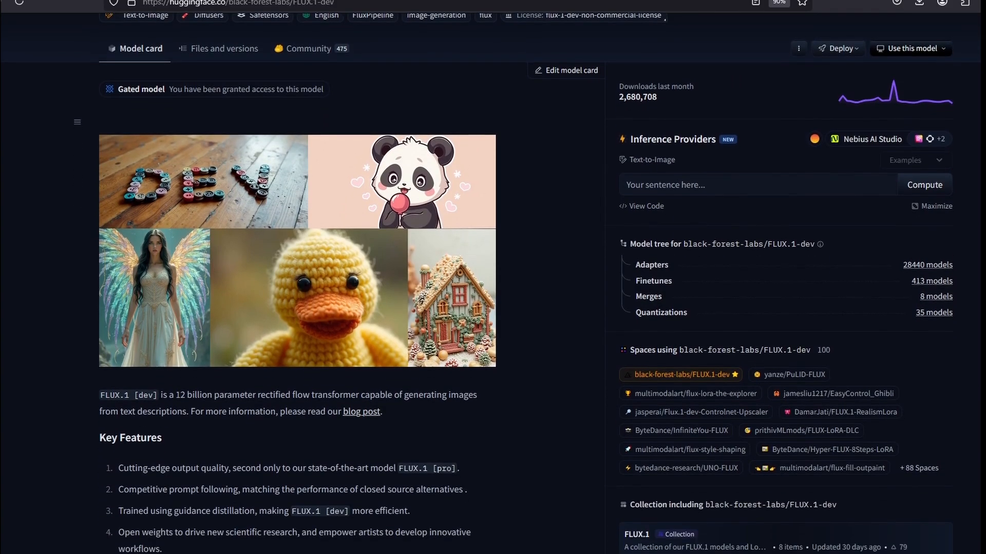
scroll(493, 288, "down", 4)
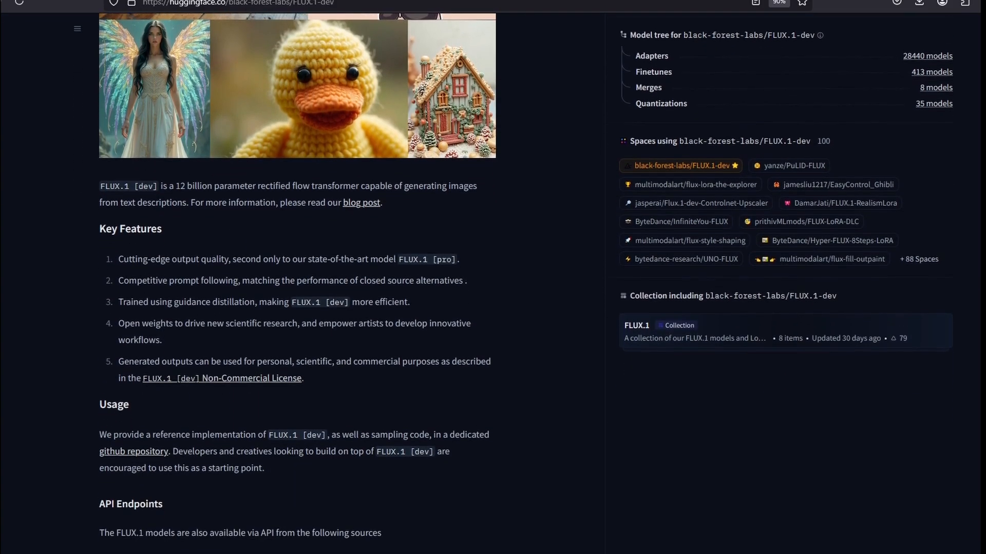
scroll(492, 287, "down", 1)
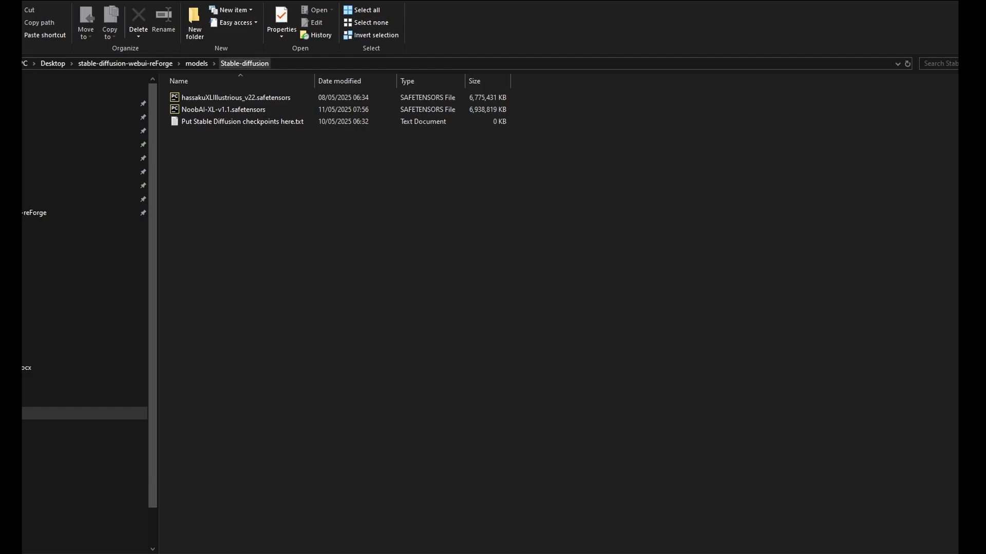
Go up from the Stable-diffusion checkpoint folder to the stable-diffusion-webui-reForge folder and launch the web UI.
left_click(235, 98)
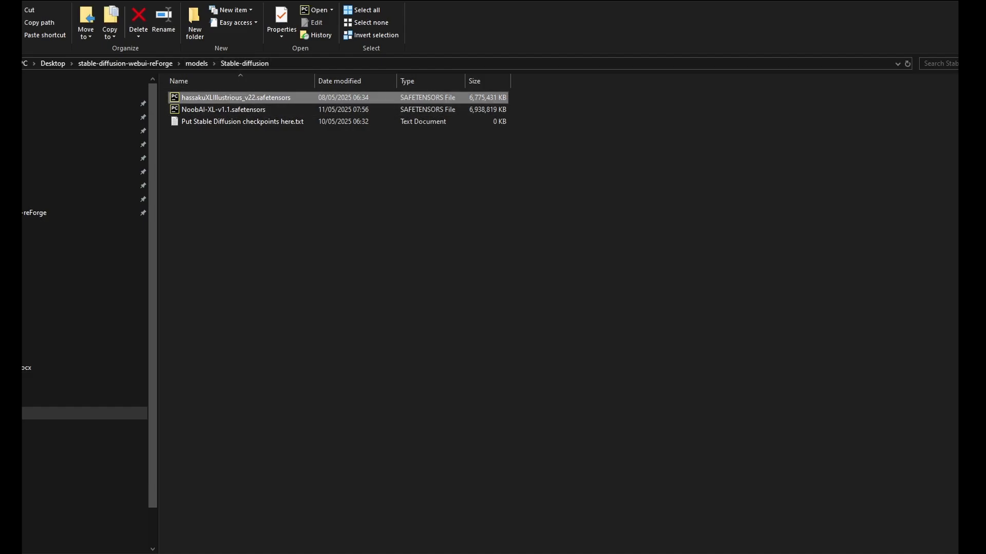
left_click(197, 63)
left_click(125, 63)
scroll(256, 415, "down", 5)
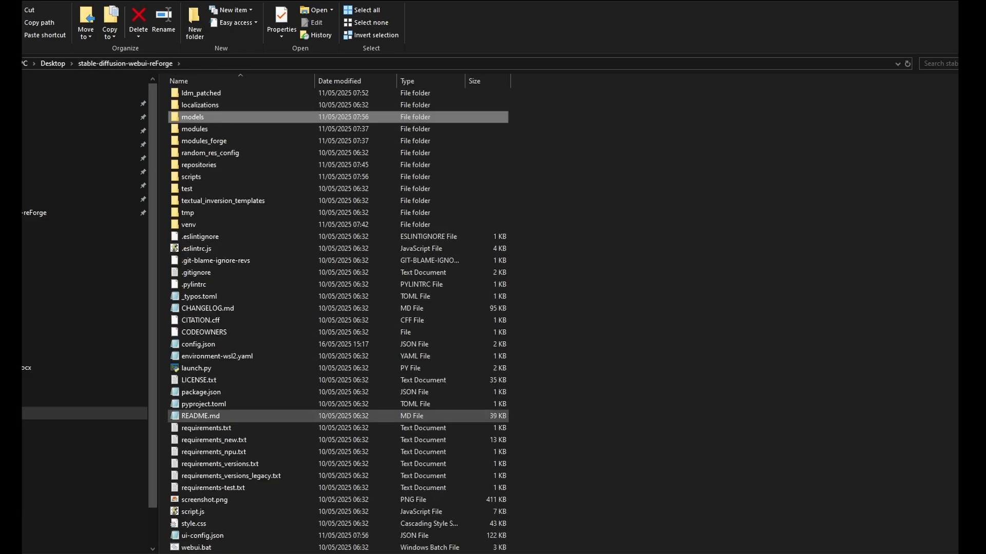
double_click(203, 536)
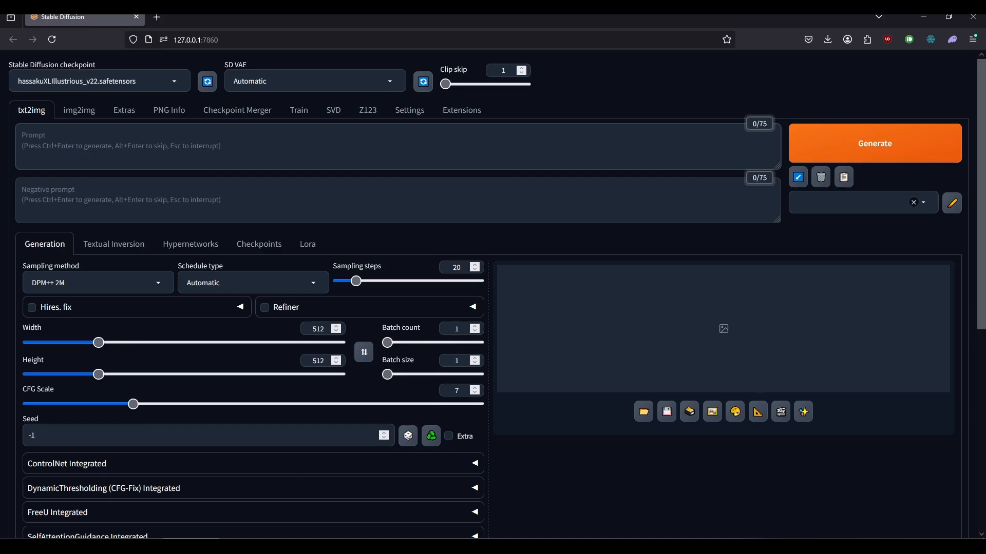
Enter the prompt "masterpiece, best quality, anime illustration, 1girl, multicolor hair, medium shot, heterochromia, smile, casual clothes".
scroll(493, 294, "down", 5)
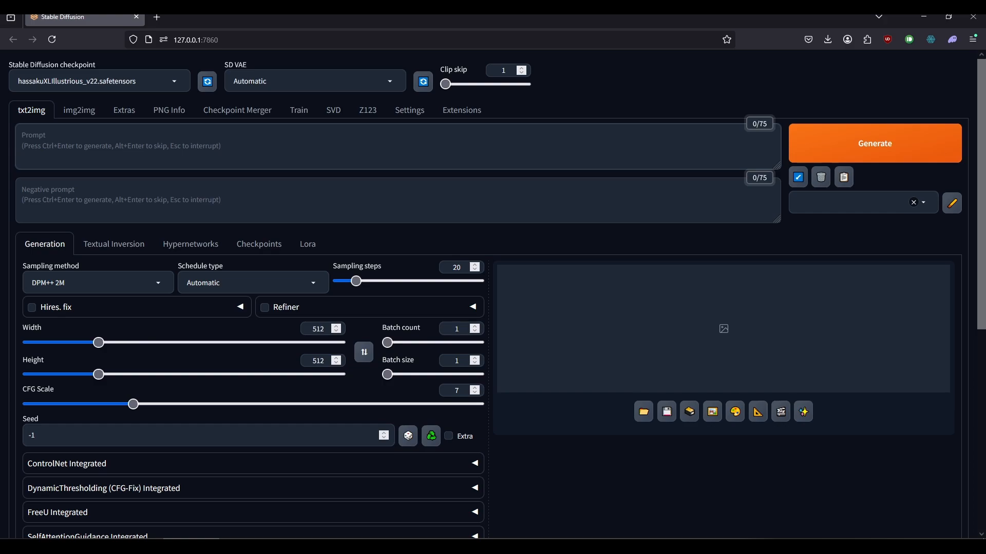
type("masterpiece, best quality,")
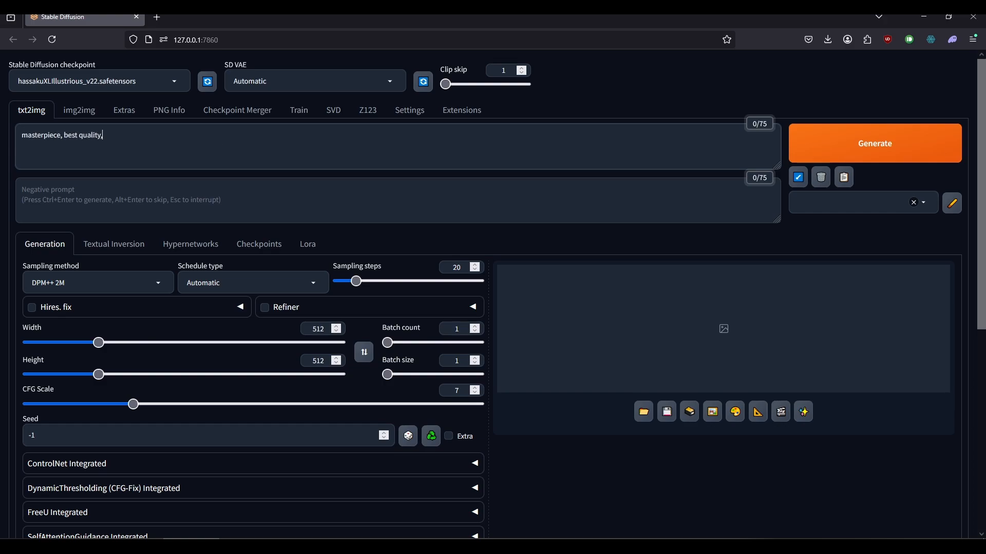
type(" anime illustration, 1girl, multicol")
type("or hair, ")
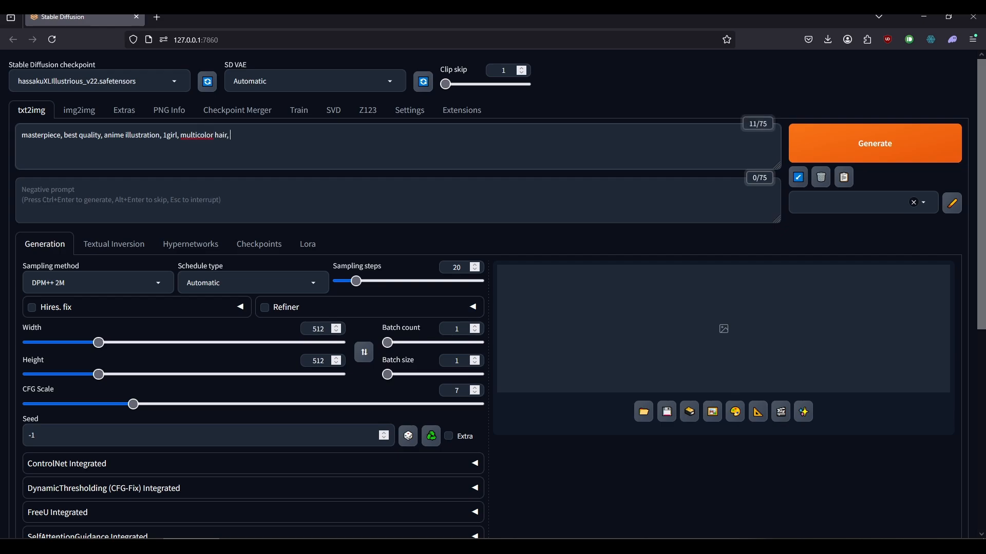
type("medium shot, heterochromia, smile, ")
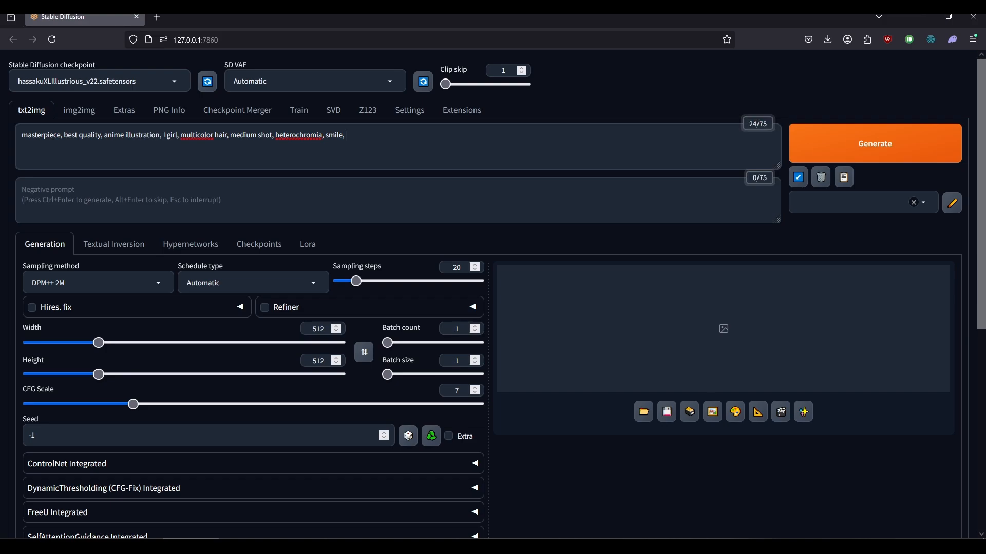
type("casual clothes")
Enter the negative prompt "lowres, bad quality, disfigured, unfinished, worst quality, nsfw".
key("Tab")
type("lowres, bad quality, d")
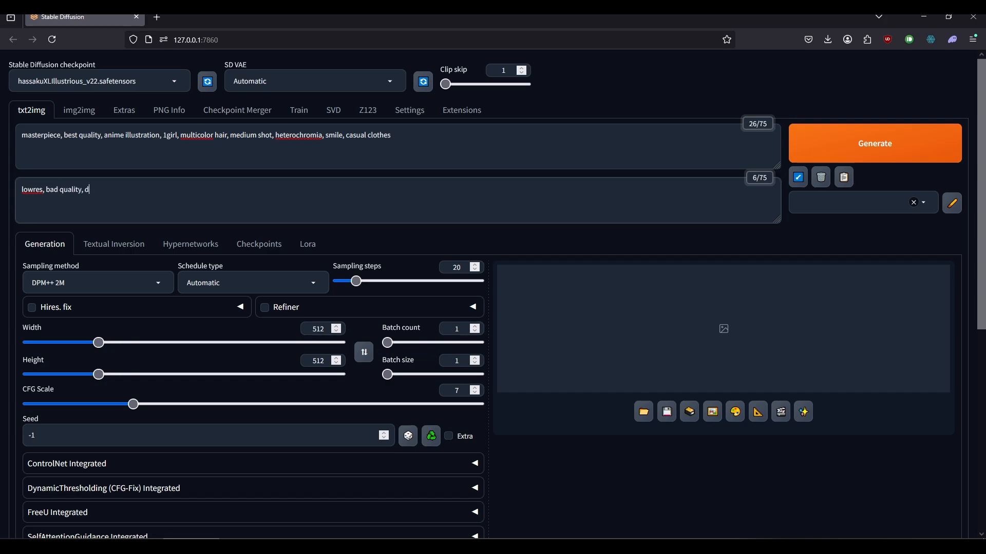
type("isfigured, unfinished, worst quality, nsfw")
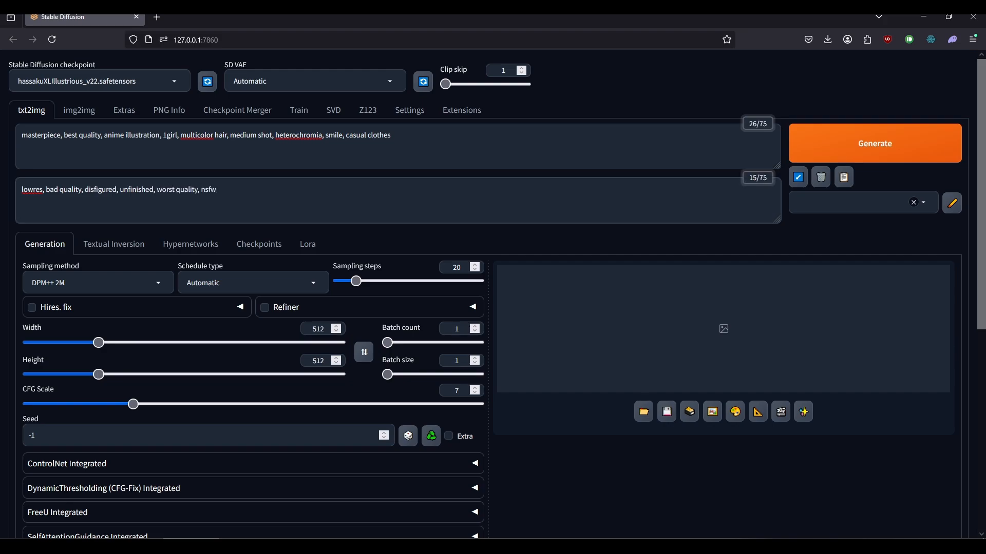
Set the output image size to a width of 832 and a height of 1216.
double_click(318, 329)
type("832")
double_click(318, 361)
type("1216")
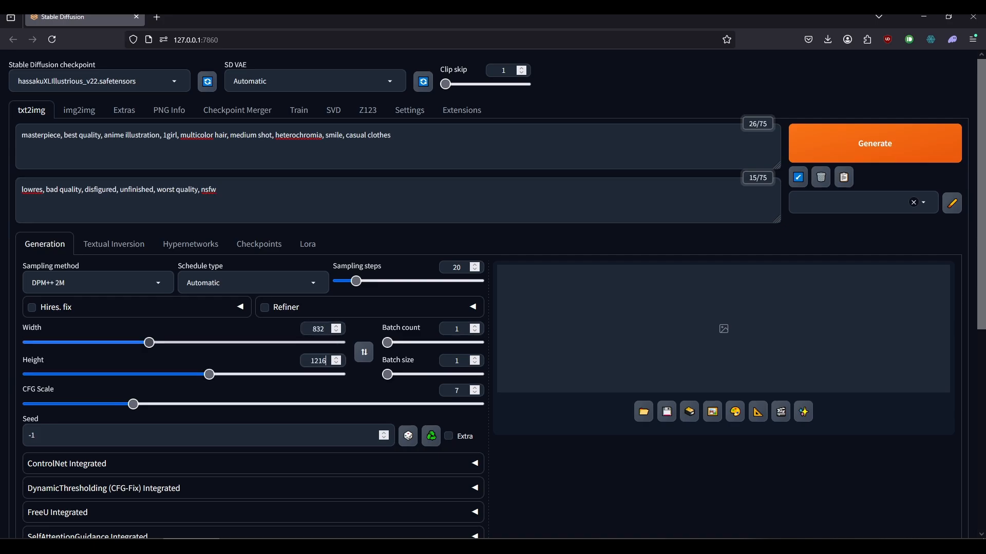
Choose Euler a as the sampling method and KL Optimal as the schedule type.
left_click(98, 283)
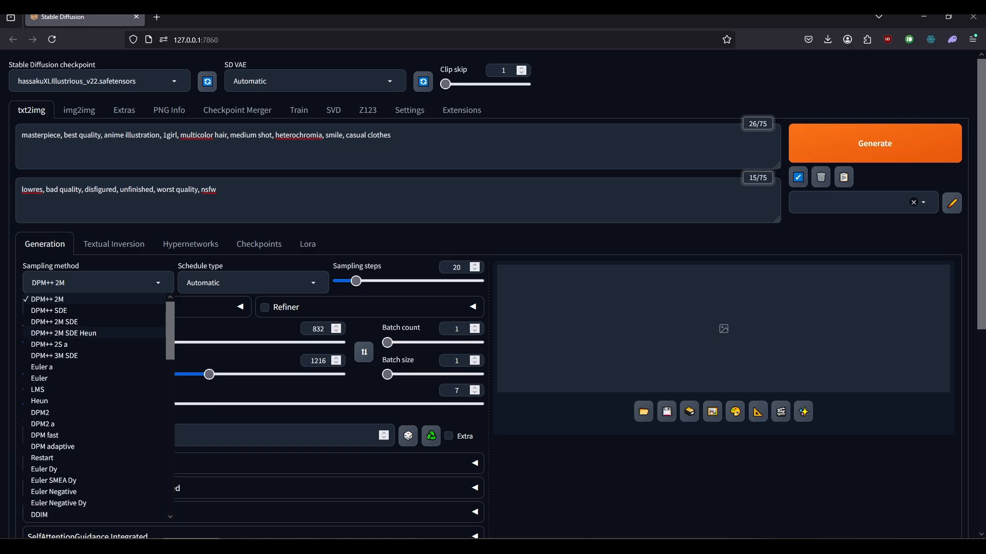
left_click(62, 368)
left_click(252, 283)
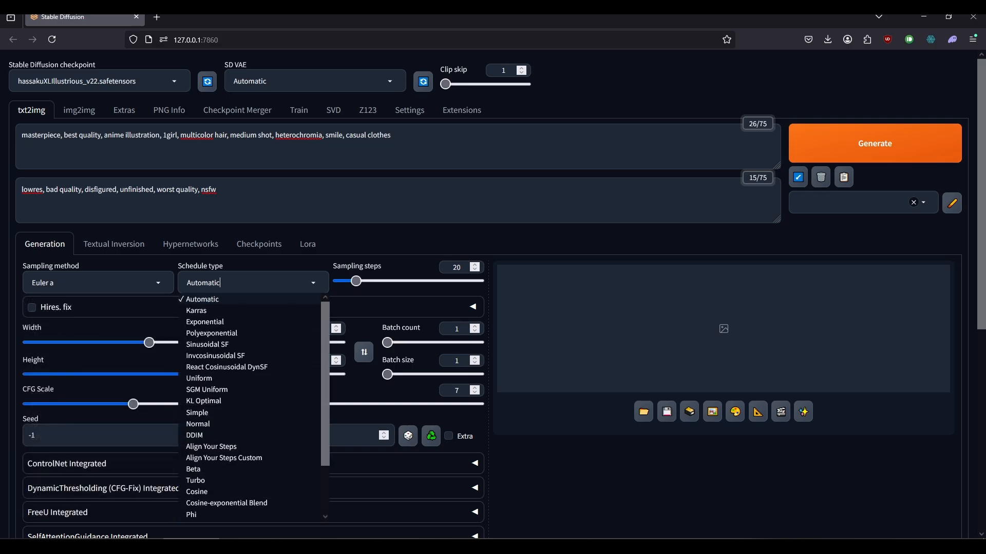
left_click(203, 403)
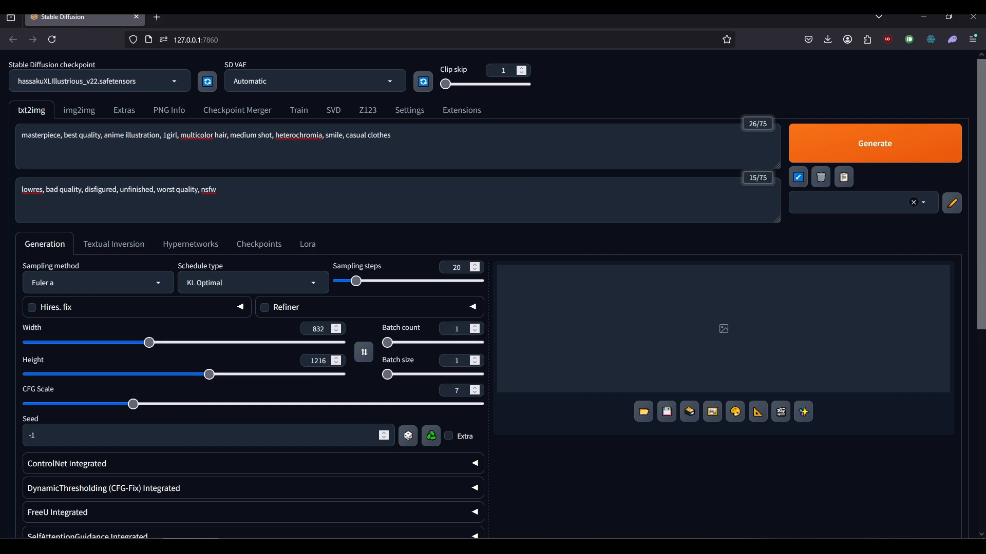
Set the sampling steps to 25 and the CFG scale to 5.5.
double_click(456, 267)
type("25")
double_click(456, 390)
type("5.5")
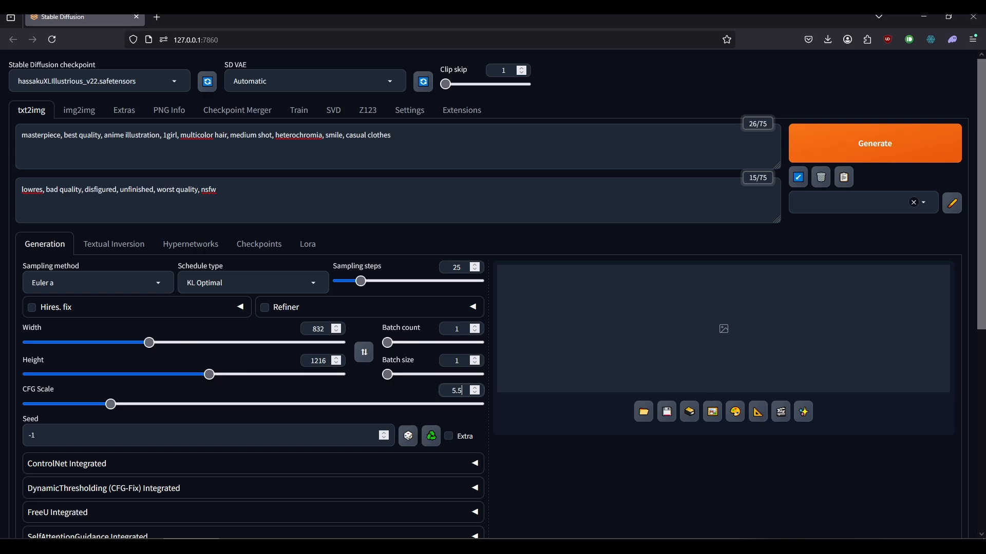
Generate the image and check the GPU memory usage in Task Manager while it renders.
left_click(852, 145)
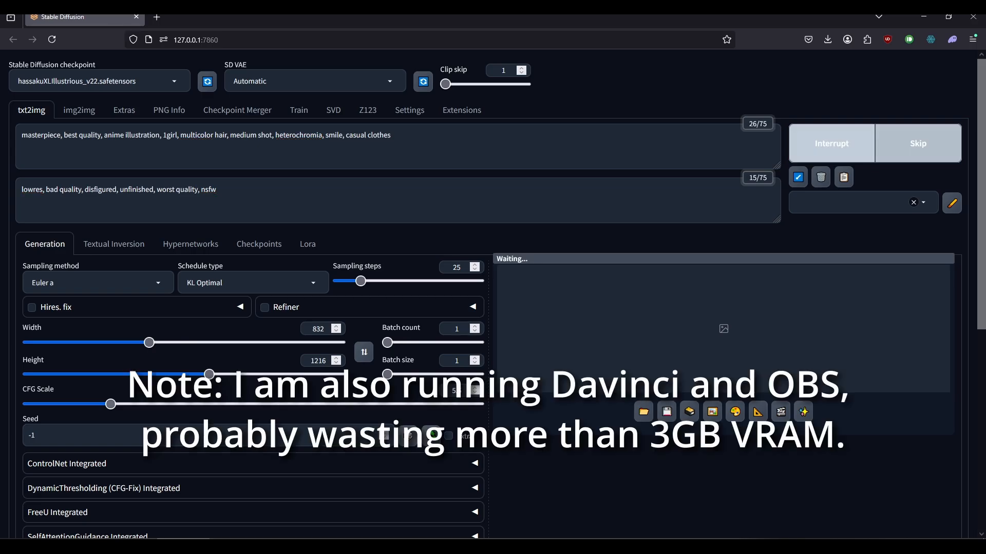
left_click(870, 547)
left_click_drag(452, 150, 451, 206)
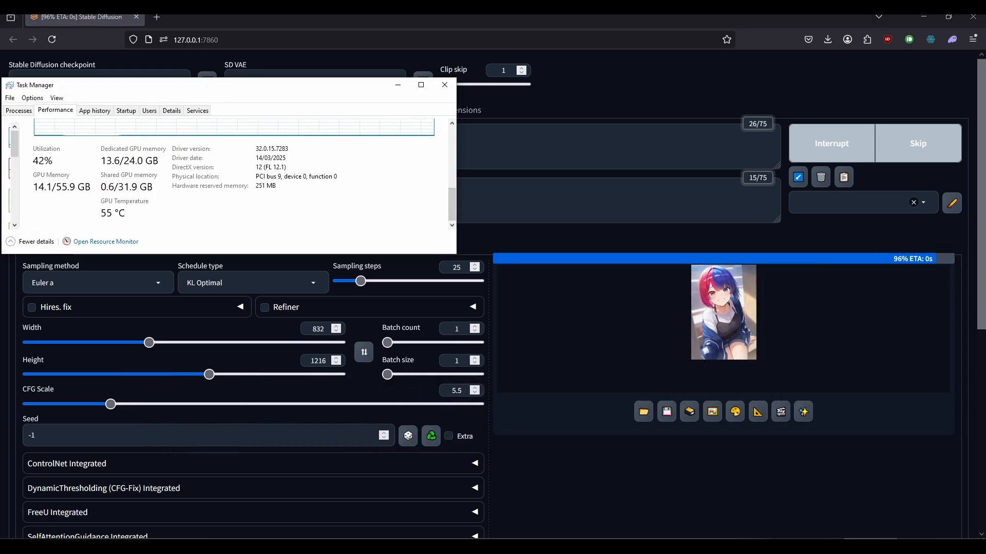
Inspect the generated image enlarged and zoomed in on the face in its own browser tab, and return to the web UI.
left_click(723, 370)
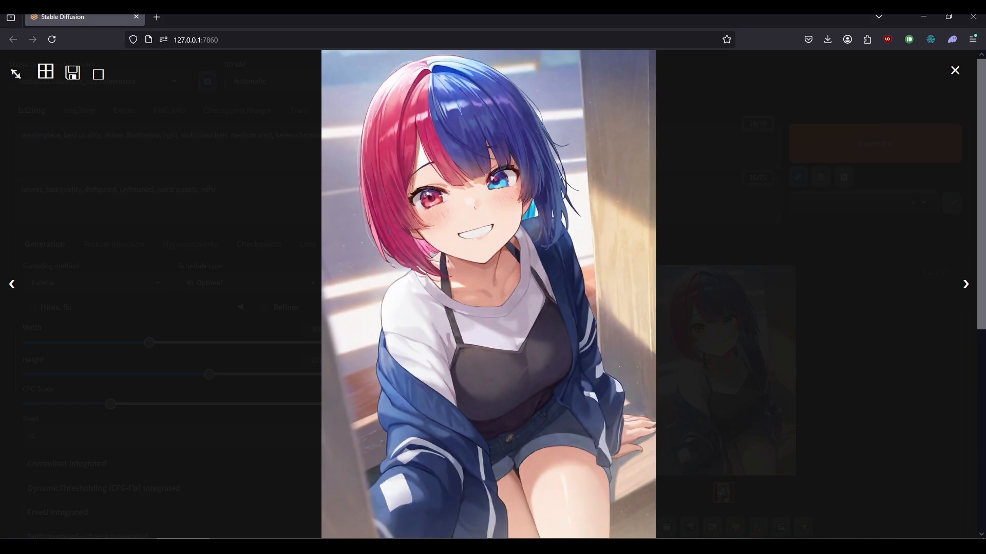
left_click(723, 369)
left_click(723, 370)
left_click(207, 17)
left_click(488, 170)
scroll(462, 256, "up", 8, "ctrl")
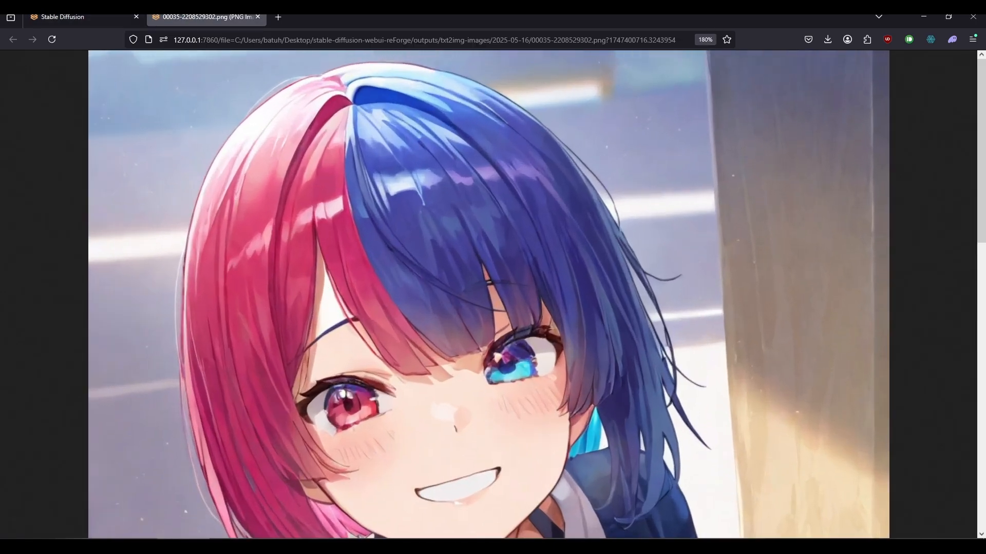
scroll(487, 294, "up", 2)
scroll(488, 294, "down", 8)
scroll(488, 294, "up", 8)
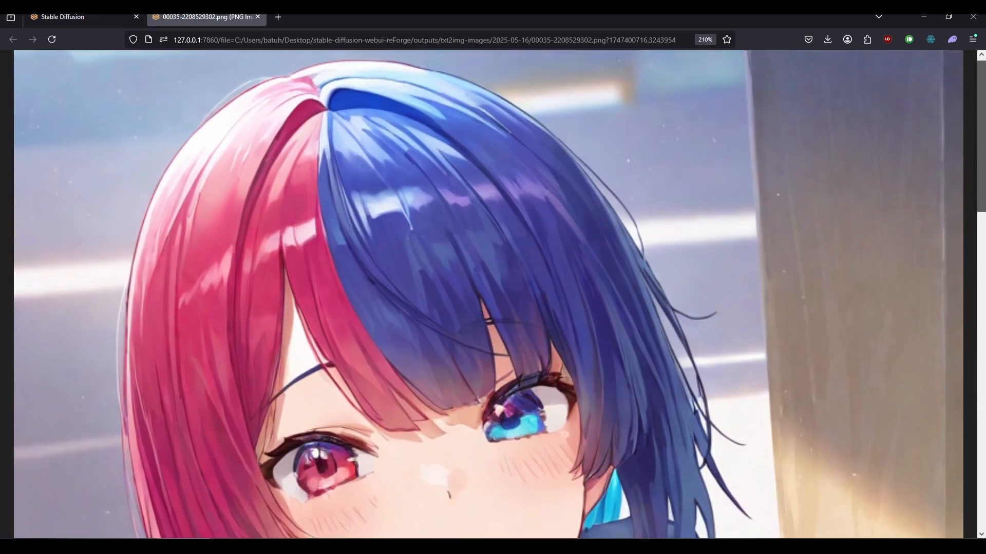
left_click(82, 16)
key("Escape")
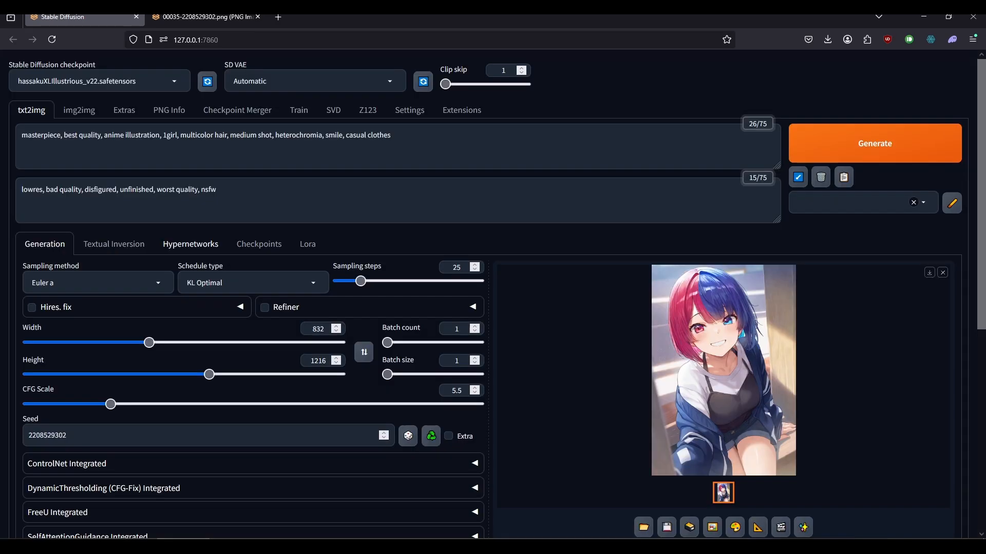
Enable Hires. fix with the R-ESRGAN 4x+ Anime6B upscaler and a denoising strength of 0.6.
left_click(32, 307)
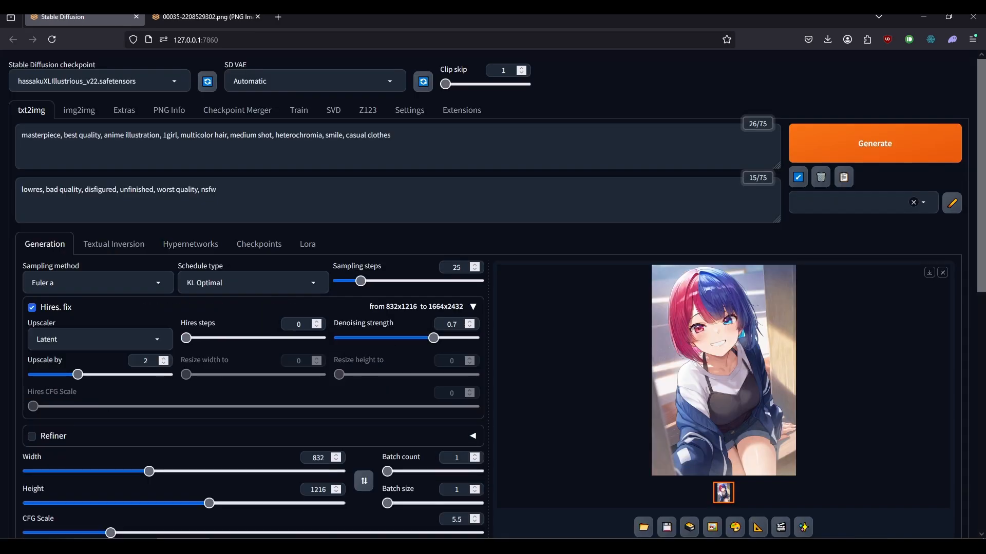
scroll(32, 307, "down", 1)
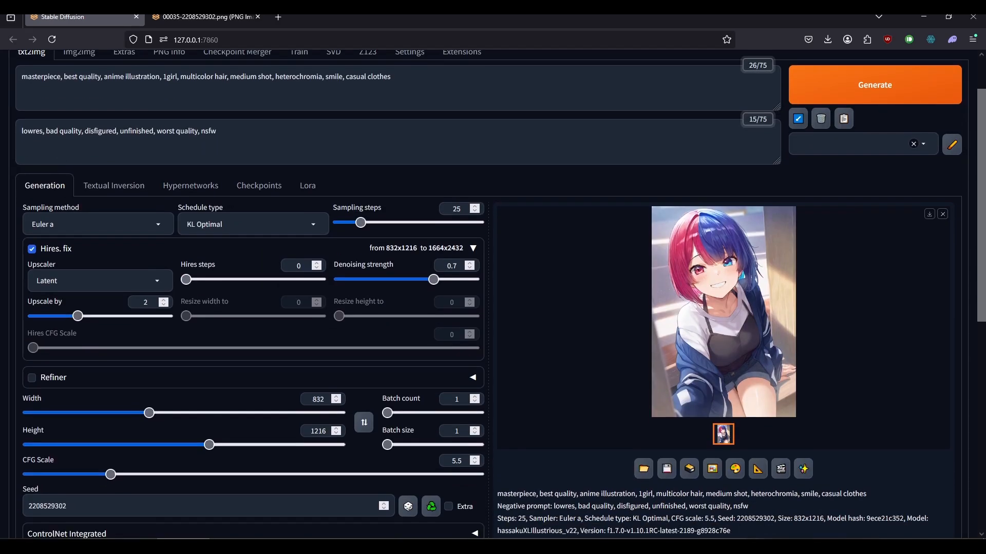
left_click(97, 281)
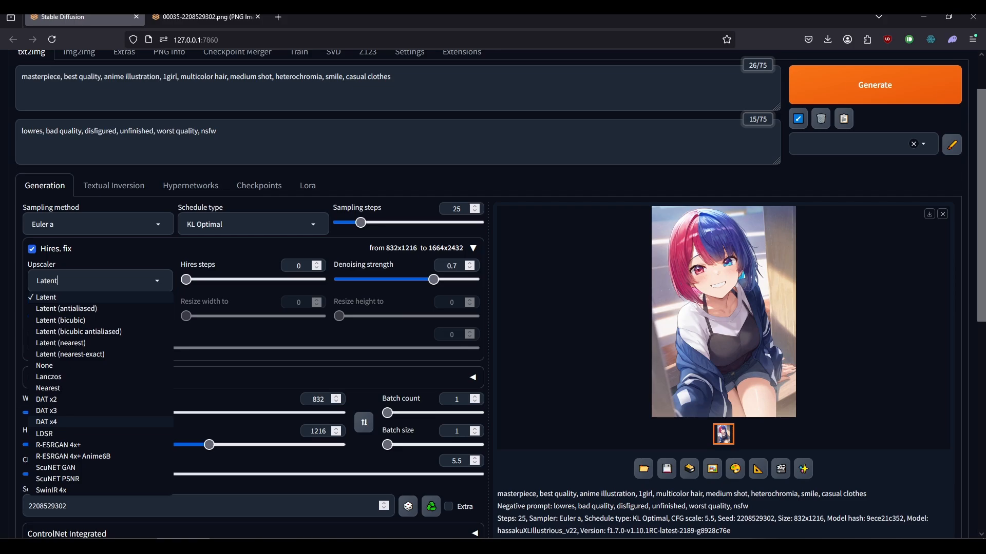
left_click(73, 456)
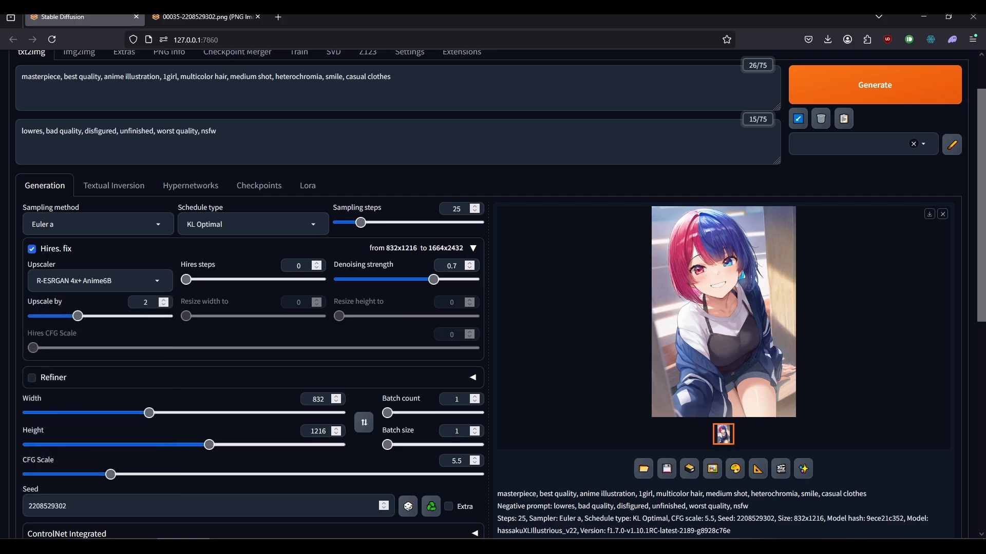
double_click(455, 266)
type("6")
scroll(492, 293, "down", 1)
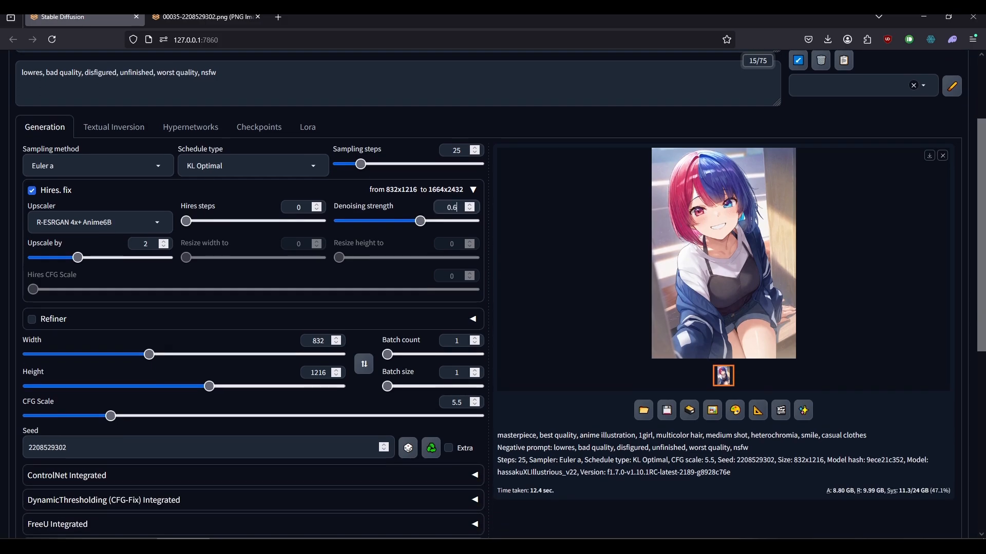
Generate the image with Hires. fix and check the GPU usage in Task Manager during rendering.
scroll(493, 292, "up", 1)
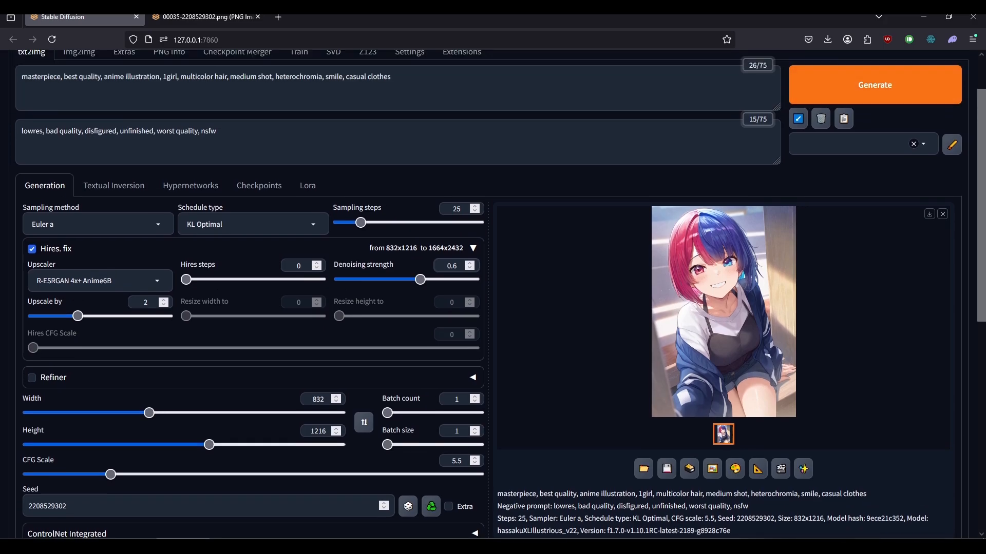
left_click(875, 85)
left_click(870, 545)
scroll(493, 360, "down", 2)
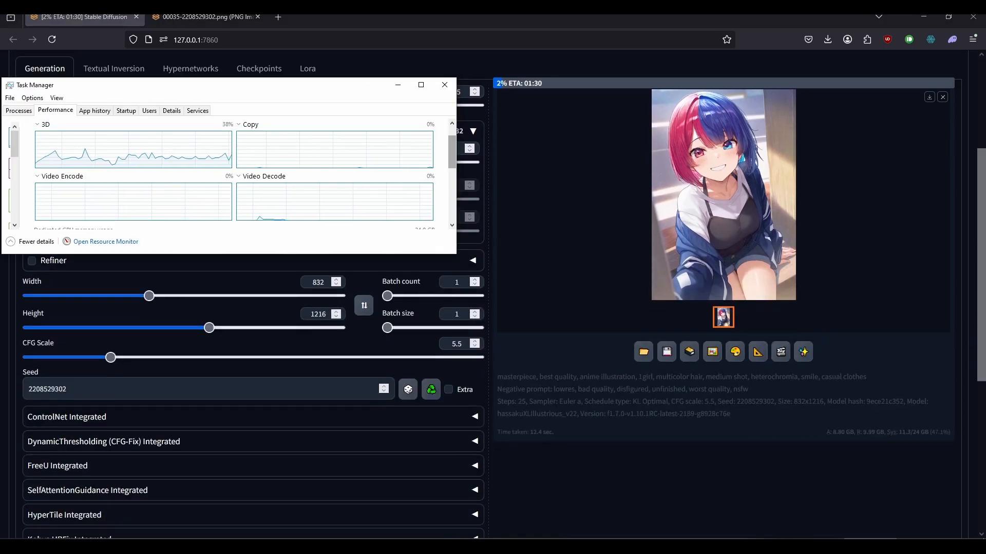
scroll(236, 174, "down", 4)
scroll(493, 293, "up", 3)
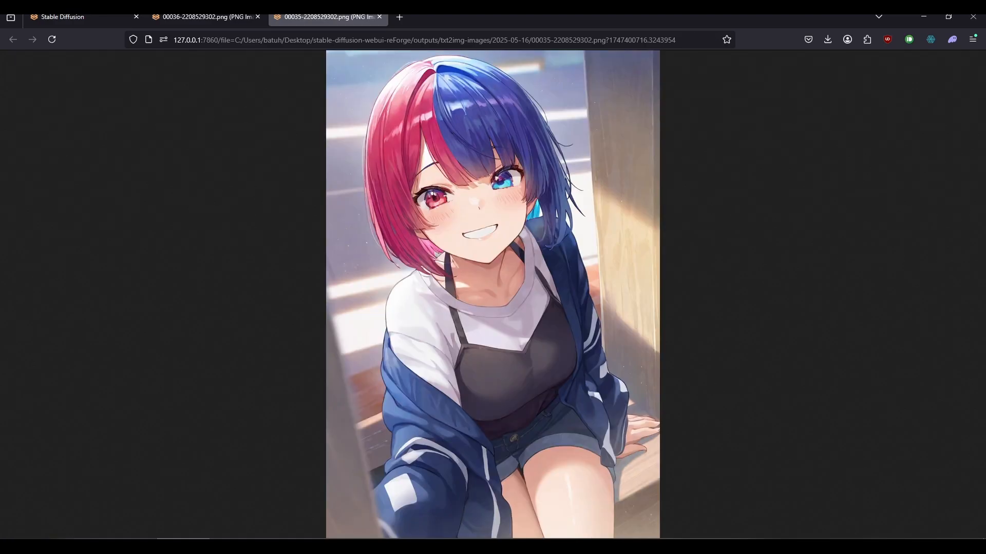
Compare the Hires. fix image with the original image zoomed in on the face, alternating between their browser tabs.
left_click(206, 17)
left_click(326, 17)
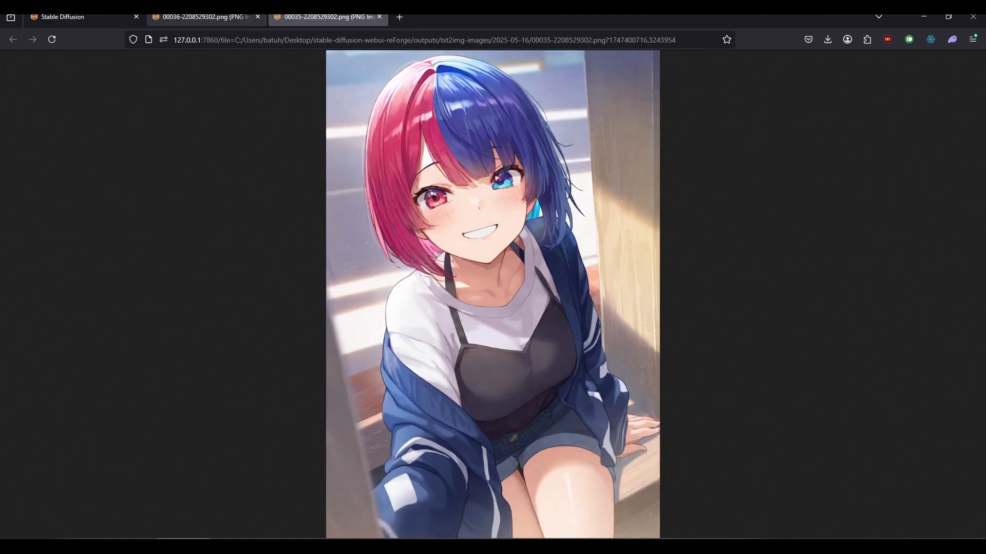
left_click(206, 17)
left_click(457, 159)
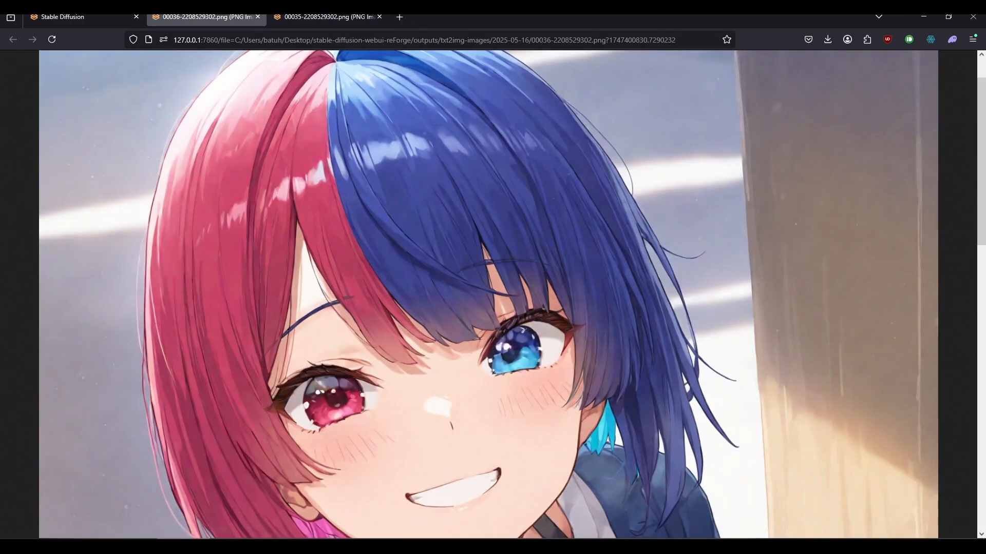
left_click(327, 18)
left_click(431, 160)
scroll(431, 159, "up", 5)
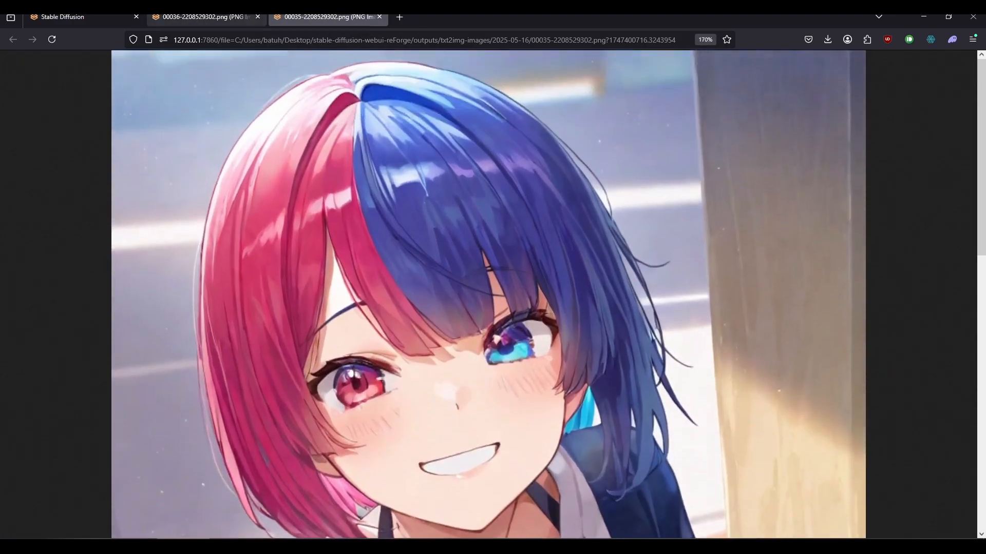
left_click(206, 18)
left_click(328, 18)
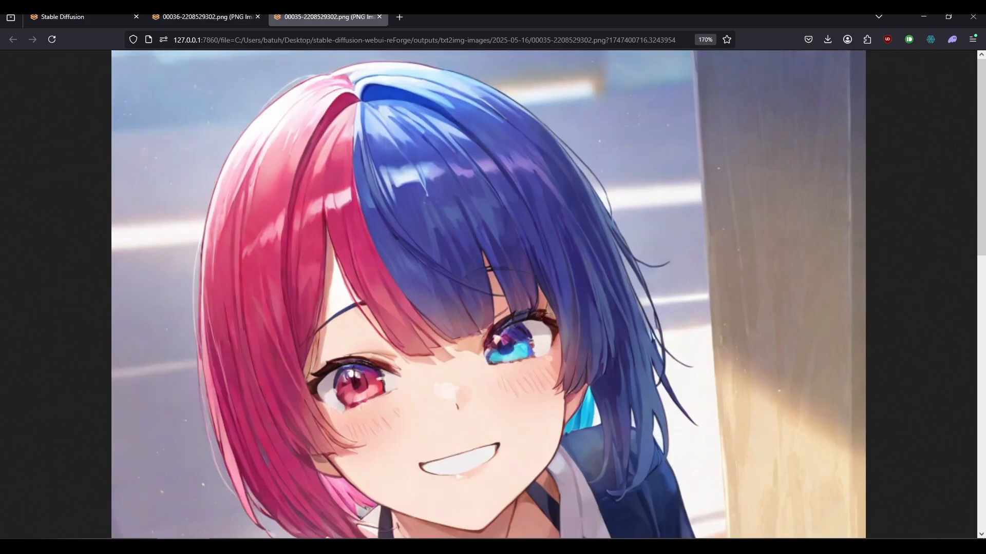
scroll(488, 293, "up", 2)
scroll(488, 292, "down", 2)
scroll(488, 293, "up", 2)
left_click(207, 18)
left_click(327, 18)
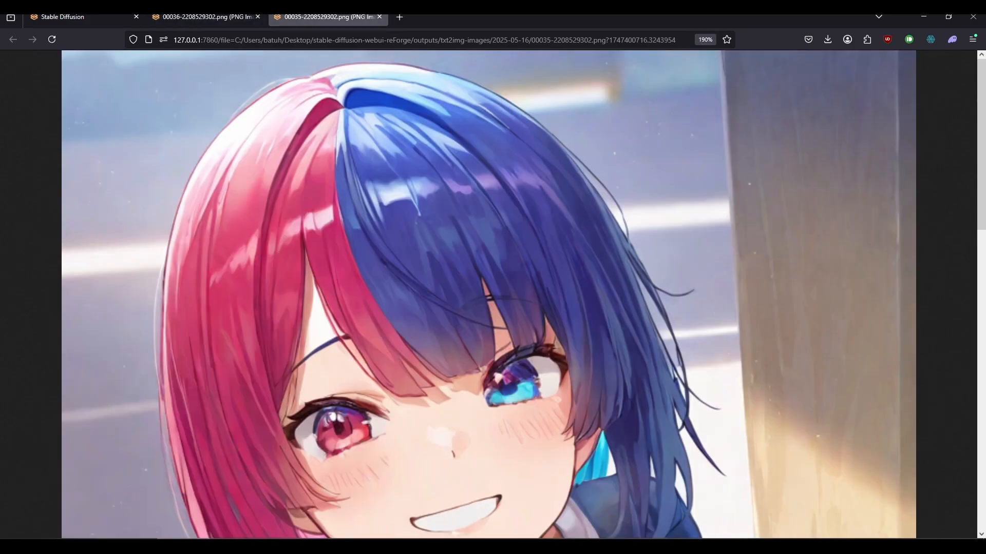
Set Negative Guidance minimum sigma to 5 in the web UI's Optimizations settings.
scroll(488, 293, "down", 5)
left_click(207, 18)
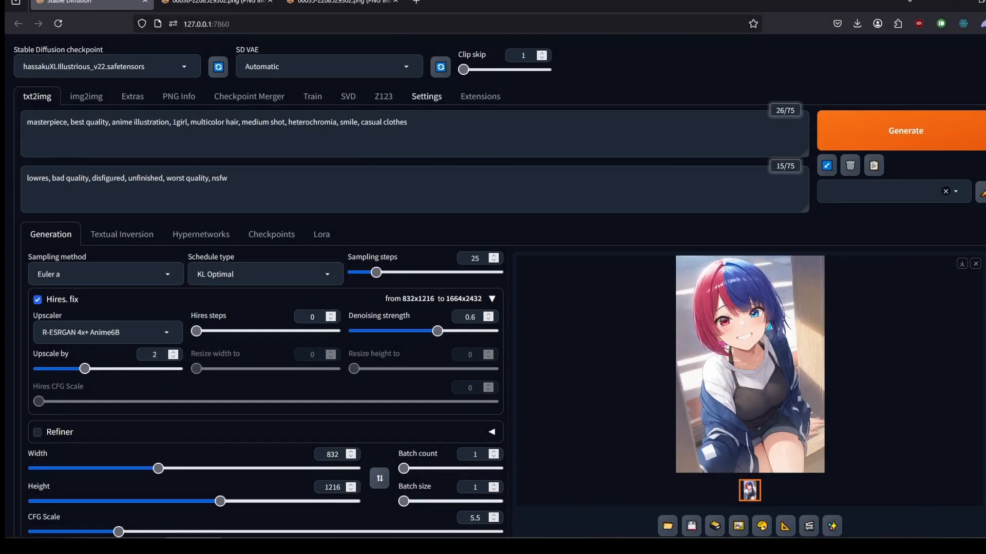
left_click(426, 96)
scroll(436, 286, "down", 1)
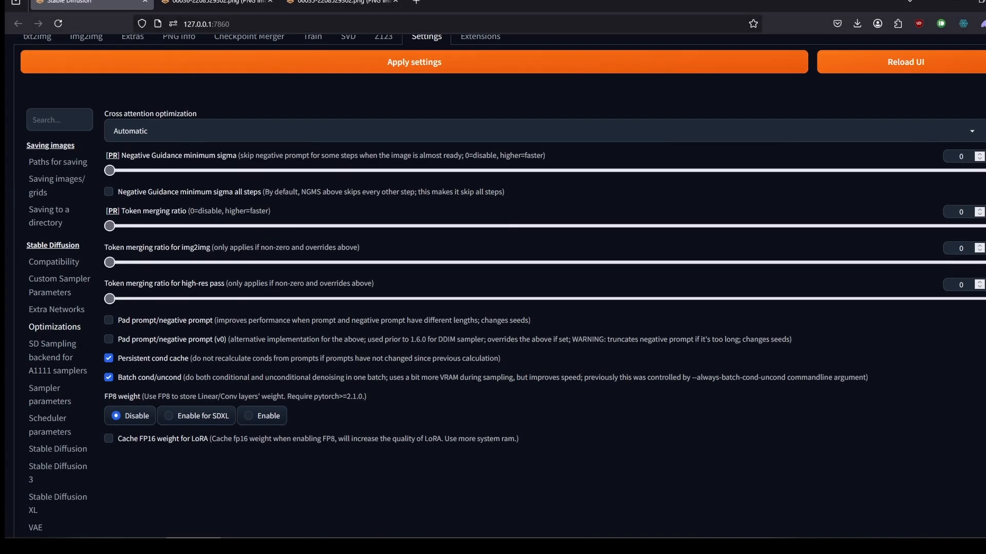
scroll(436, 286, "down", 1)
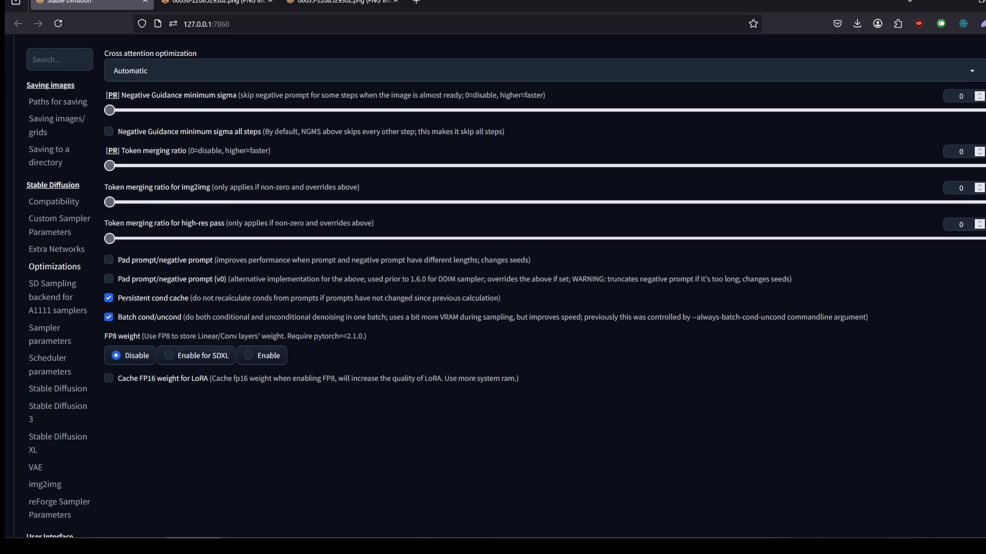
scroll(492, 286, "up", 1)
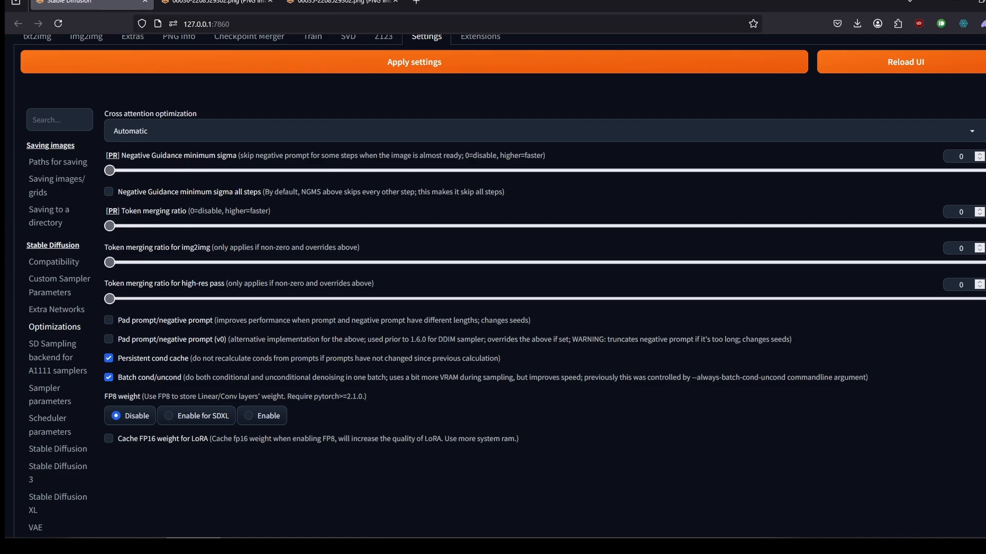
left_click_drag(109, 171, 983, 170)
double_click(961, 156)
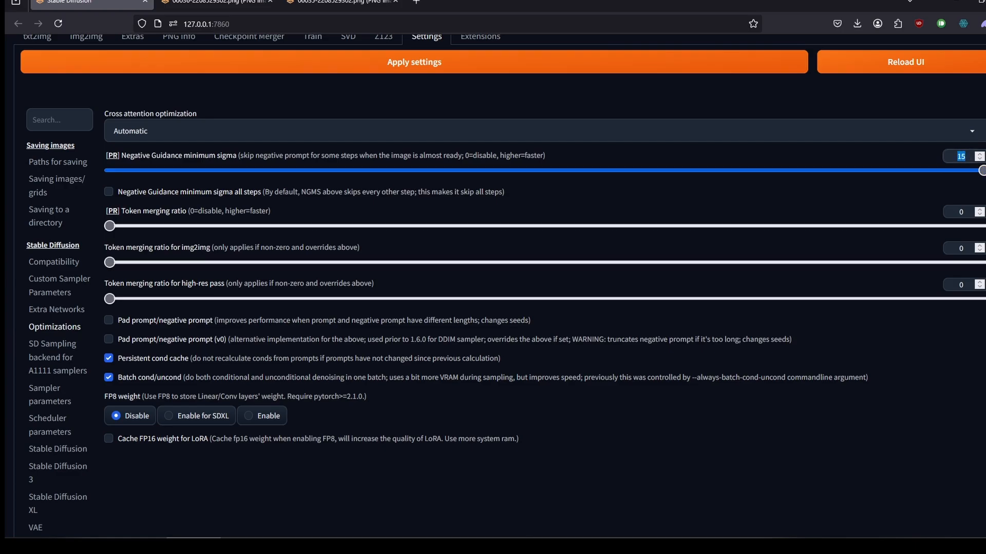
type("5")
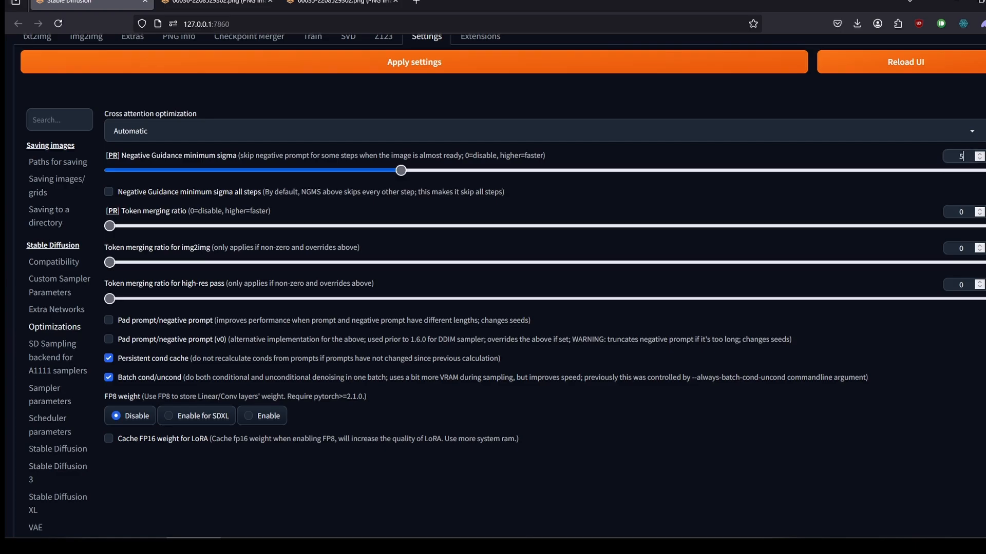
Keep cross attention optimization on Automatic, enable Pad prompt/negative prompt and FP8 weight for SDXL, and apply the settings.
left_click(148, 131)
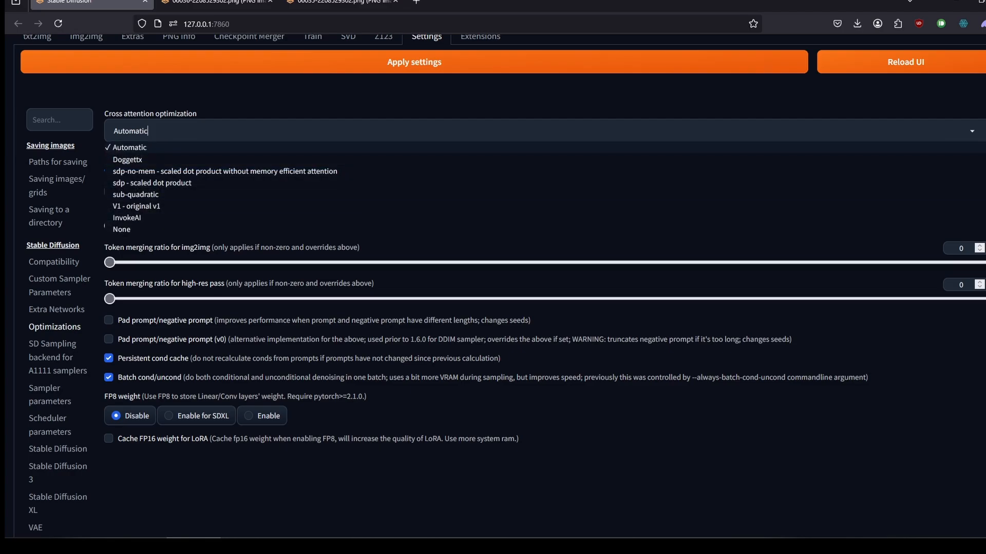
left_click(129, 147)
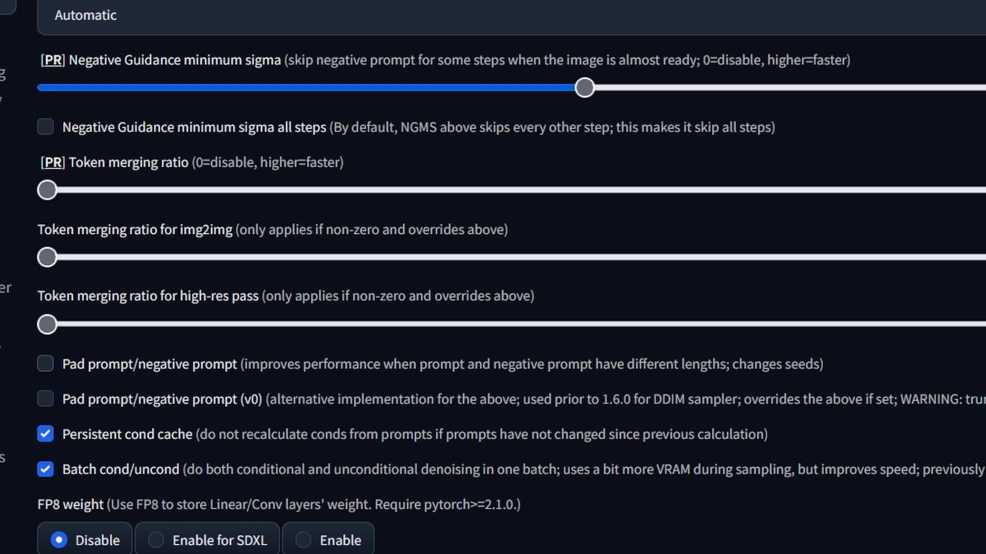
left_click(45, 364)
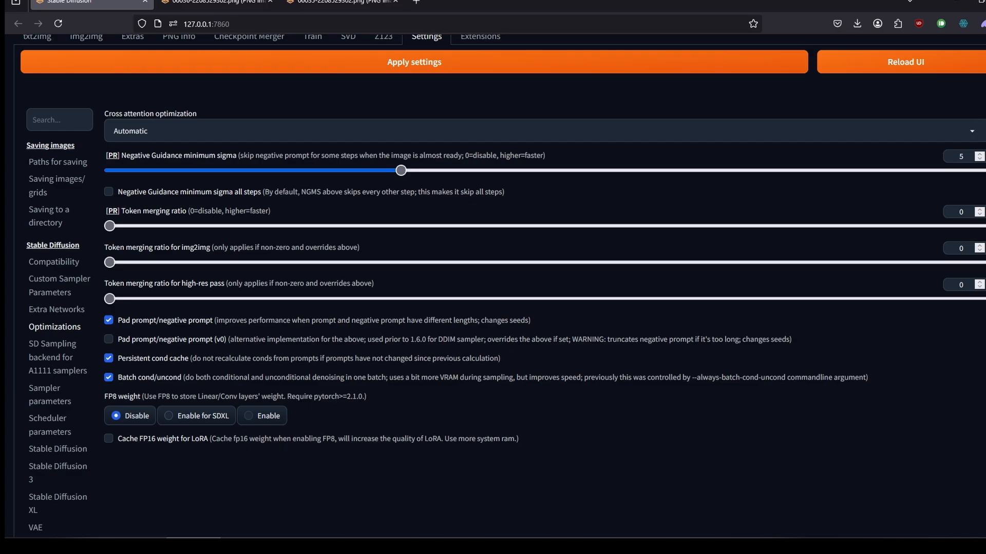
left_click(168, 415)
left_click(414, 62)
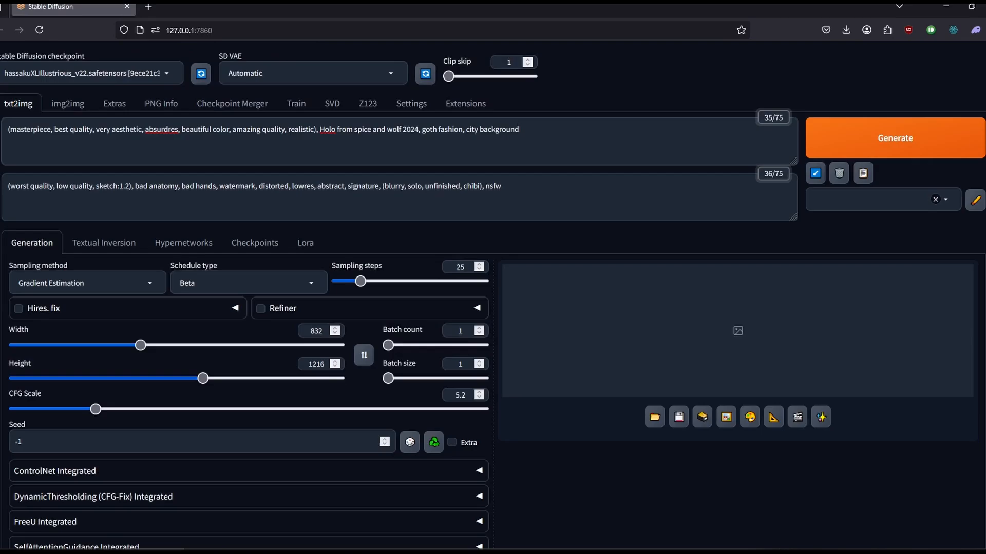
Generate an 832x1216 image from the Holo prompt, checking GPU memory usage in Task Manager before and after starting.
left_click(826, 550)
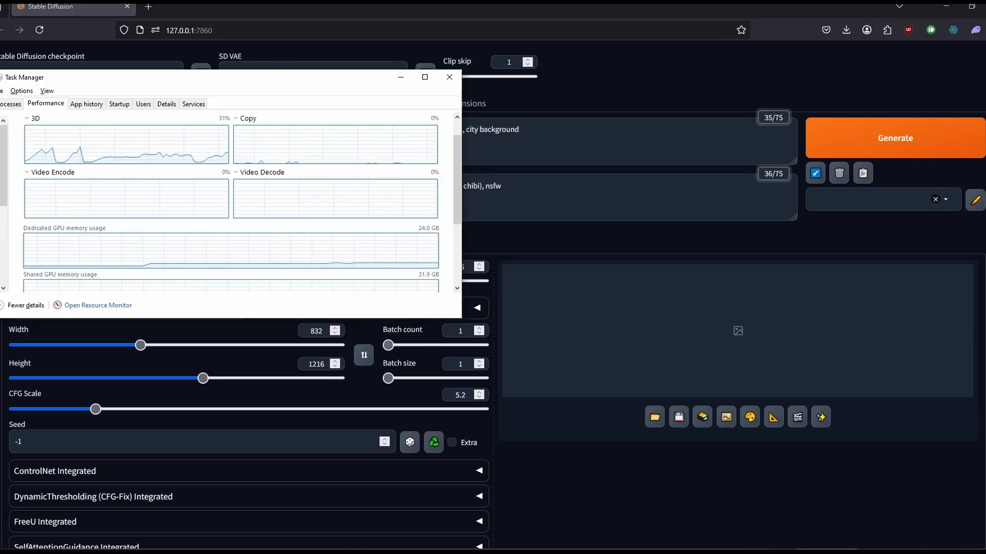
left_click_drag(457, 180, 457, 240)
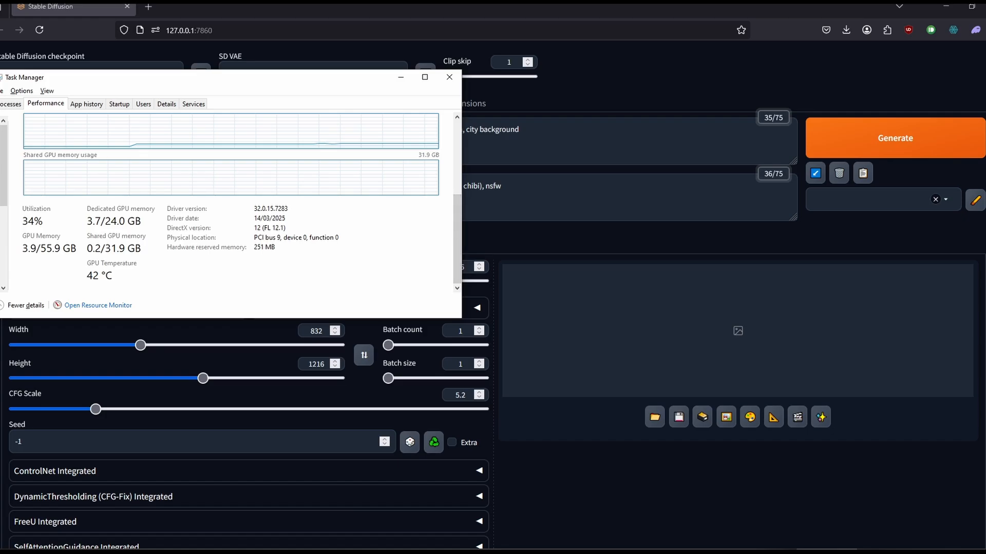
left_click(895, 138)
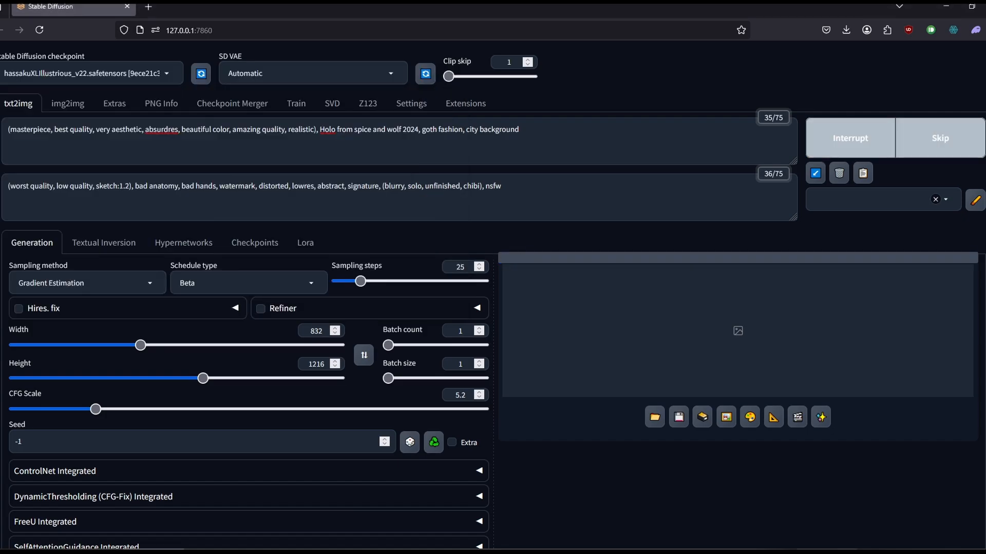
left_click(826, 551)
left_click_drag(457, 180, 457, 239)
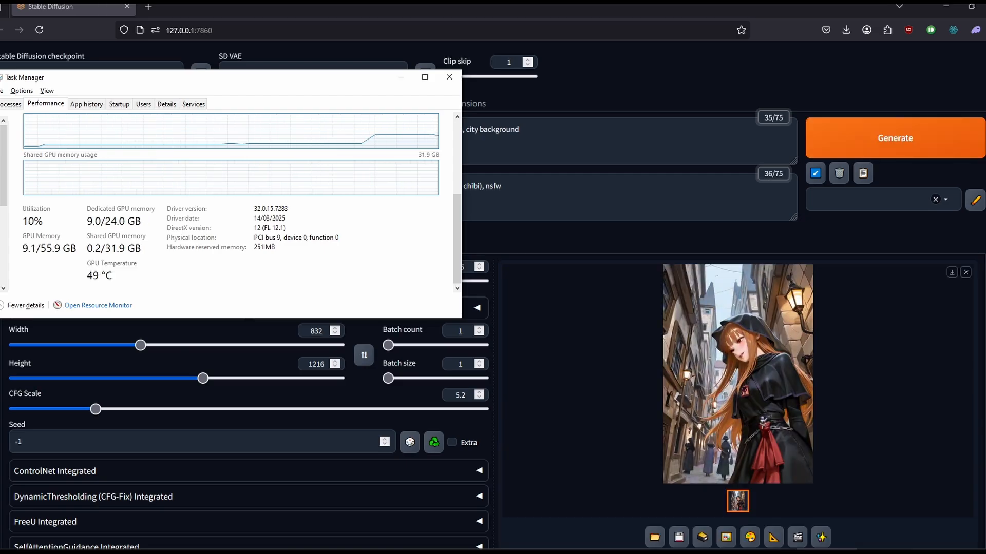
View the generated Holo images enlarged one after another, and close the enlarged view.
left_click(737, 374)
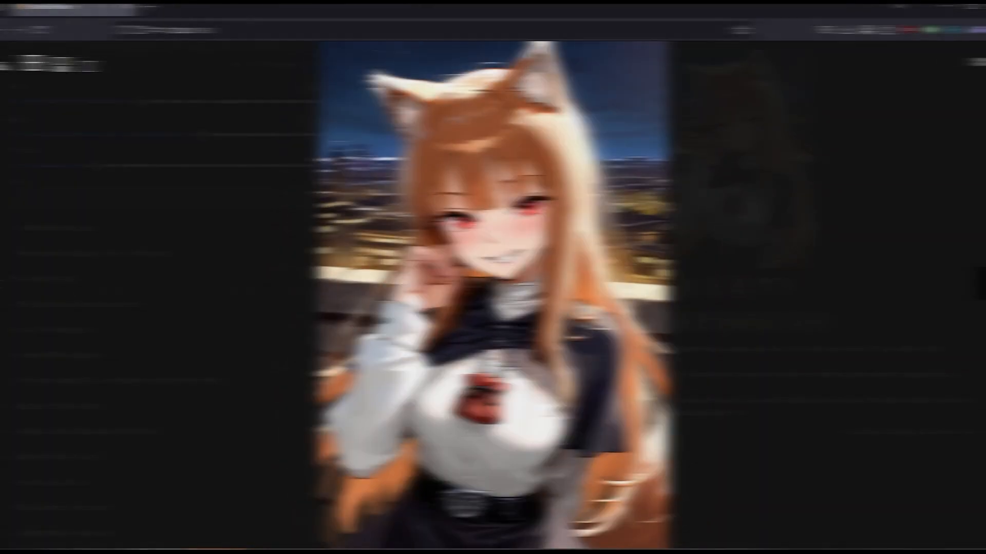
key("Right")
key("Right")
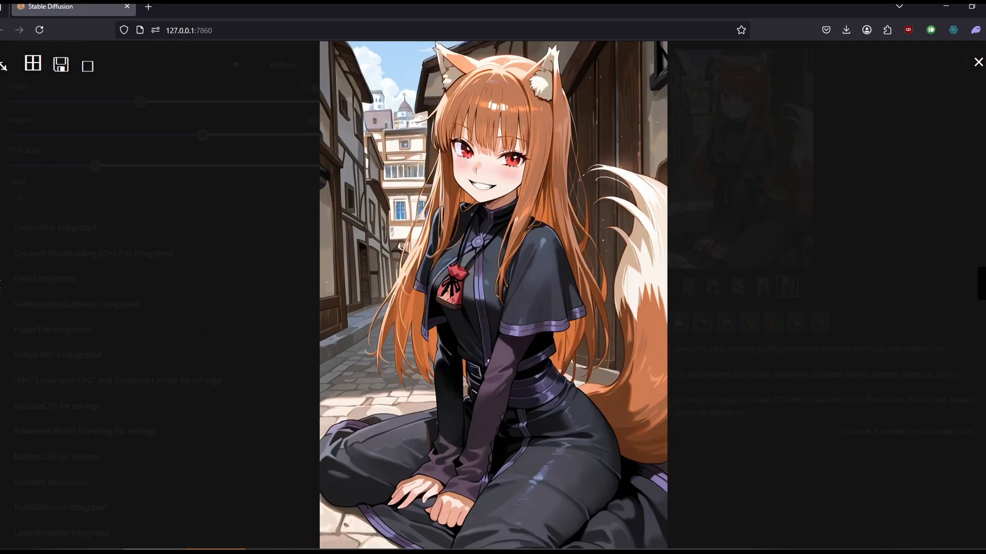
key("Escape")
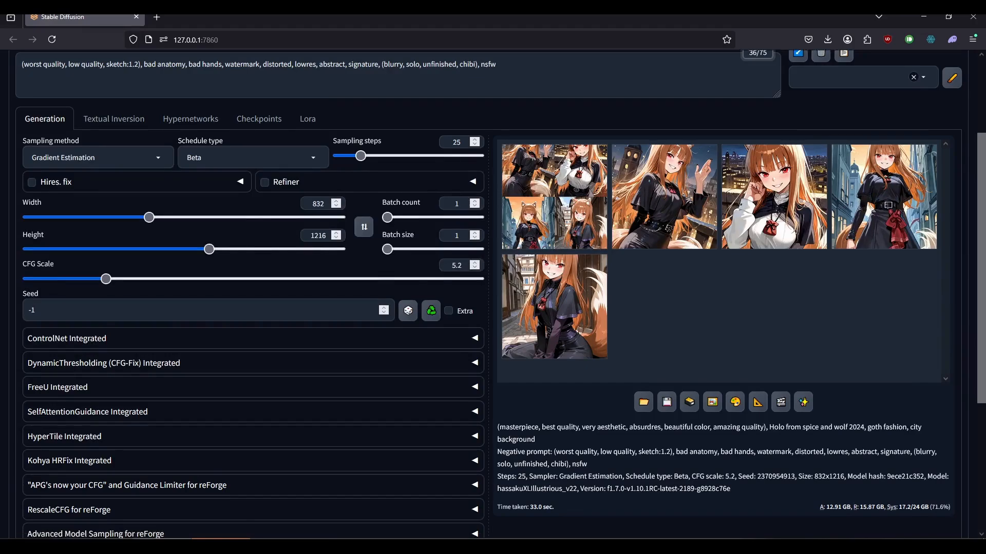
Enable the always tiled VAE option in Never OOM Integrated.
scroll(493, 288, "down", 4)
left_click(67, 443)
scroll(253, 294, "down", 1)
left_click(32, 427)
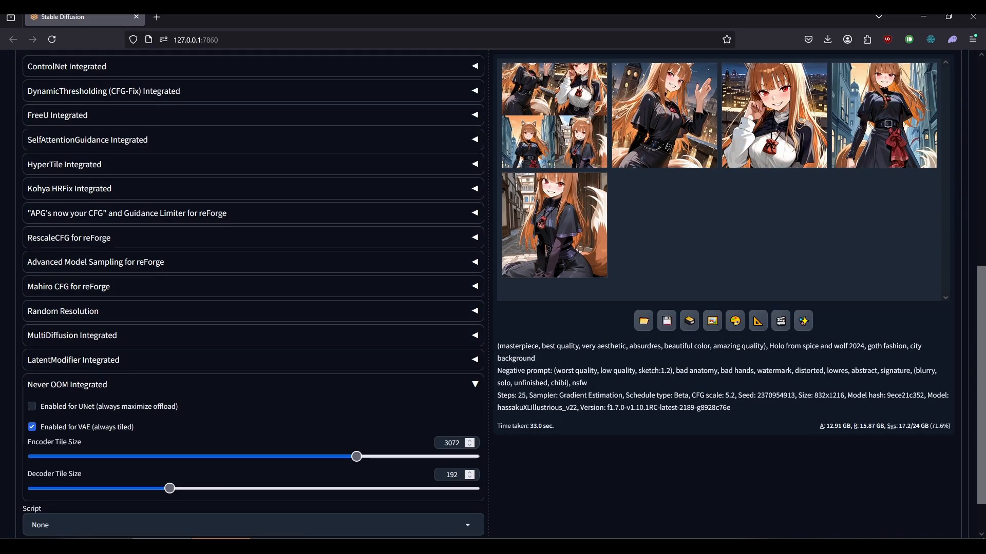
Generate a single image with tiled VAE and check the GPU memory usage in Task Manager.
scroll(493, 295, "up", 7)
left_click(875, 144)
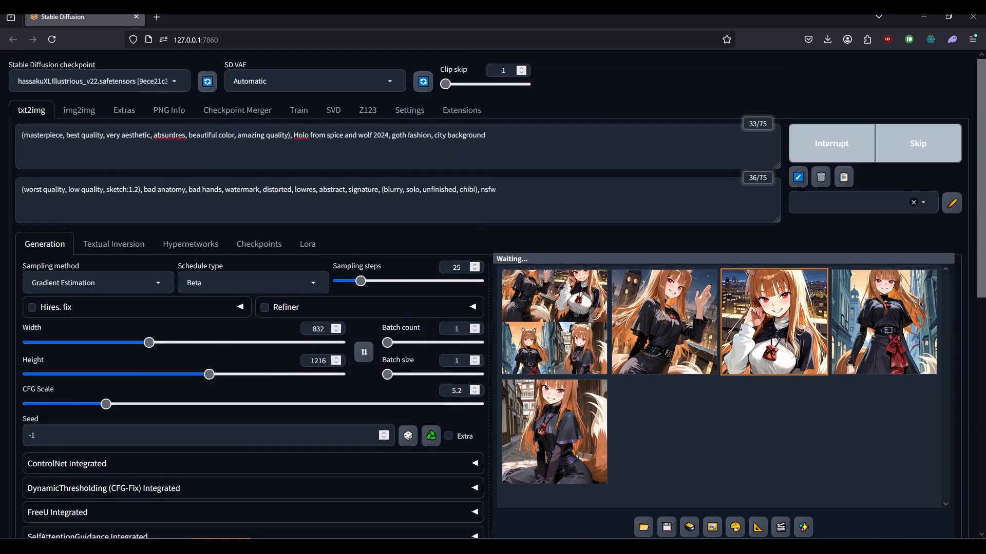
key("ctrl+shift+Escape")
scroll(231, 205, "down", 5)
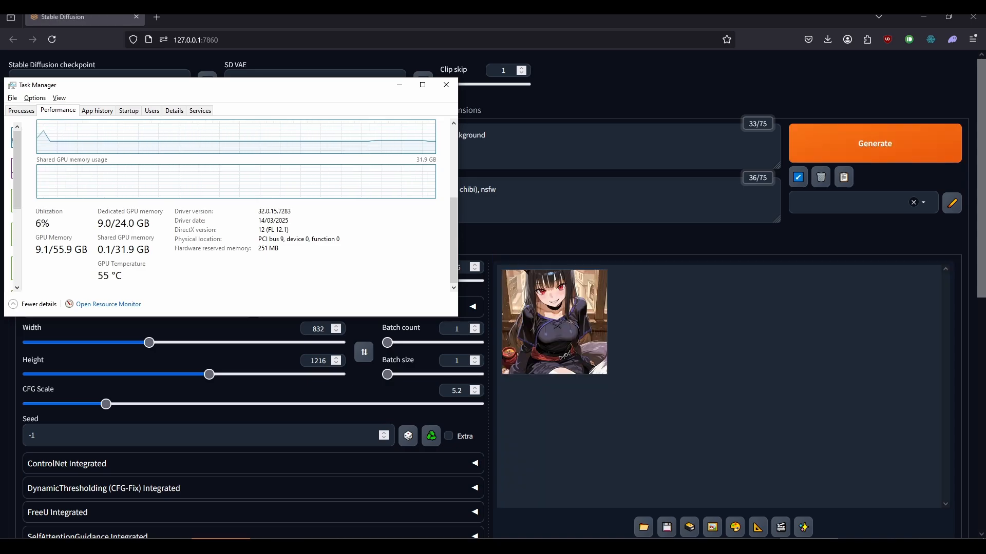
View the image generated with tiled VAE enlarged, and close the enlarged view.
left_click(555, 322)
left_click(724, 370)
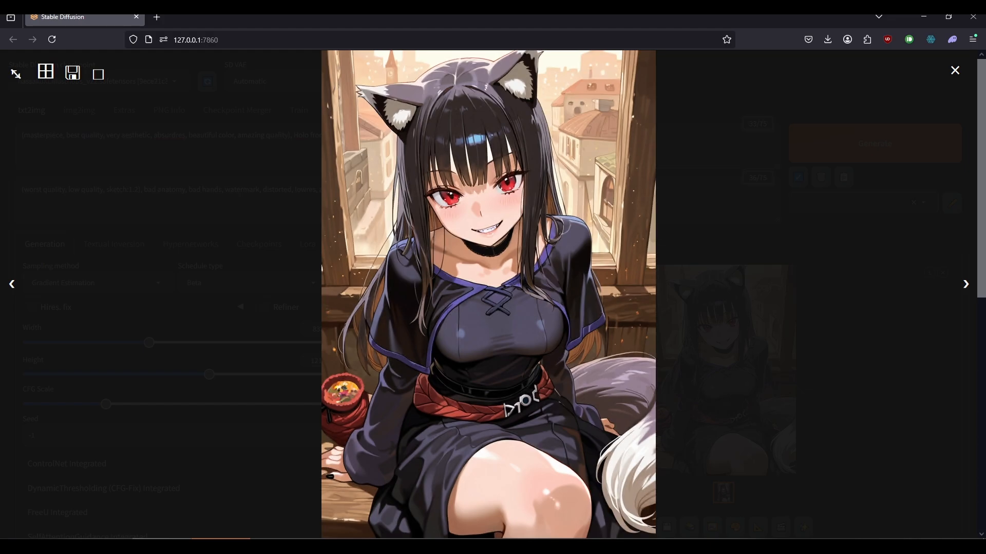
key("Escape")
Enable Never OOM for UNet with maximized offload and check the current GPU memory usage in Task Manager.
scroll(492, 294, "down", 4)
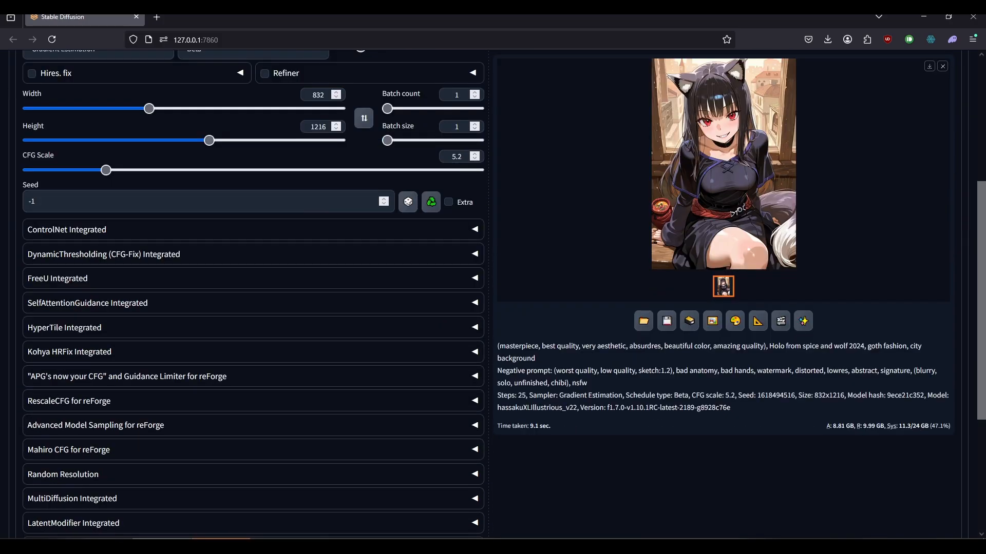
scroll(252, 292, "down", 4)
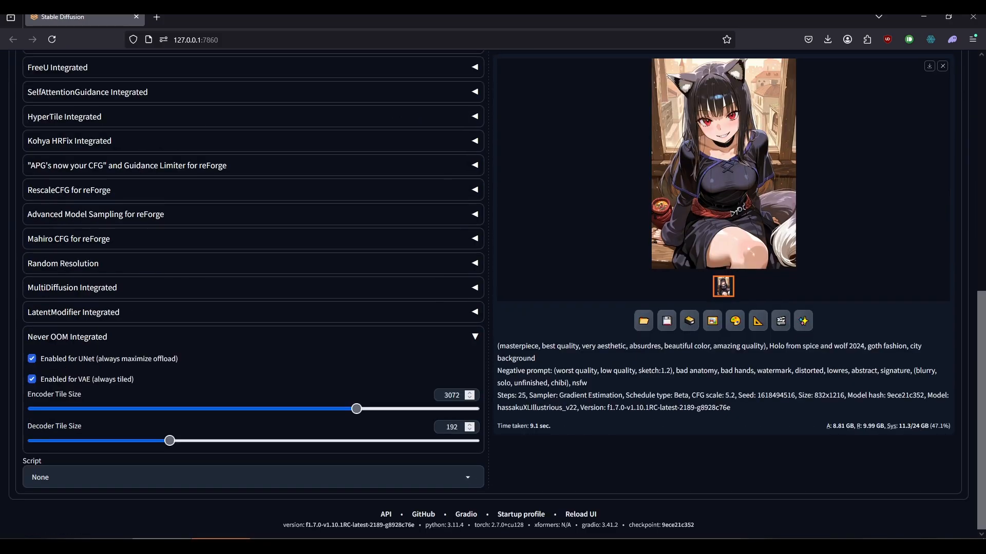
scroll(489, 294, "up", 7)
key("alt+Tab")
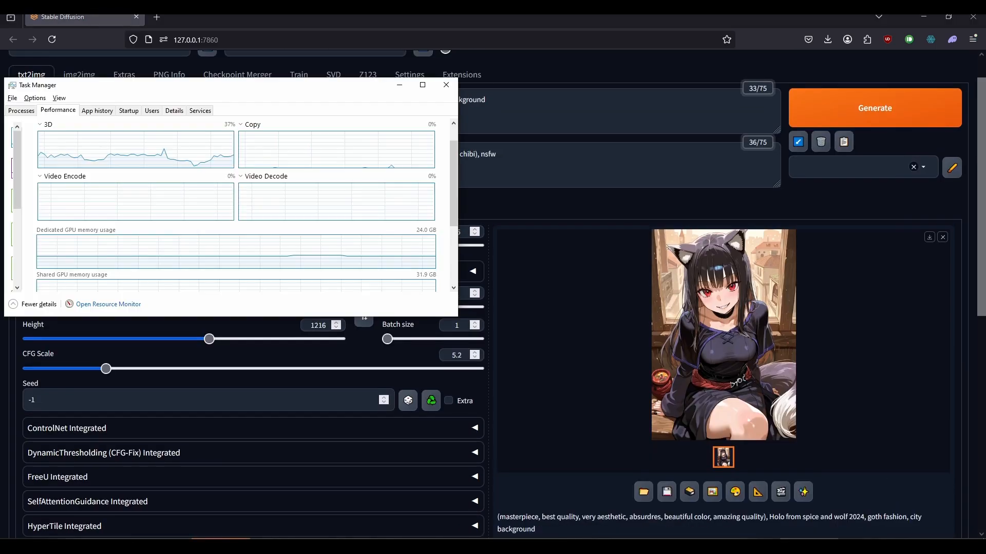
left_click_drag(453, 183, 453, 241)
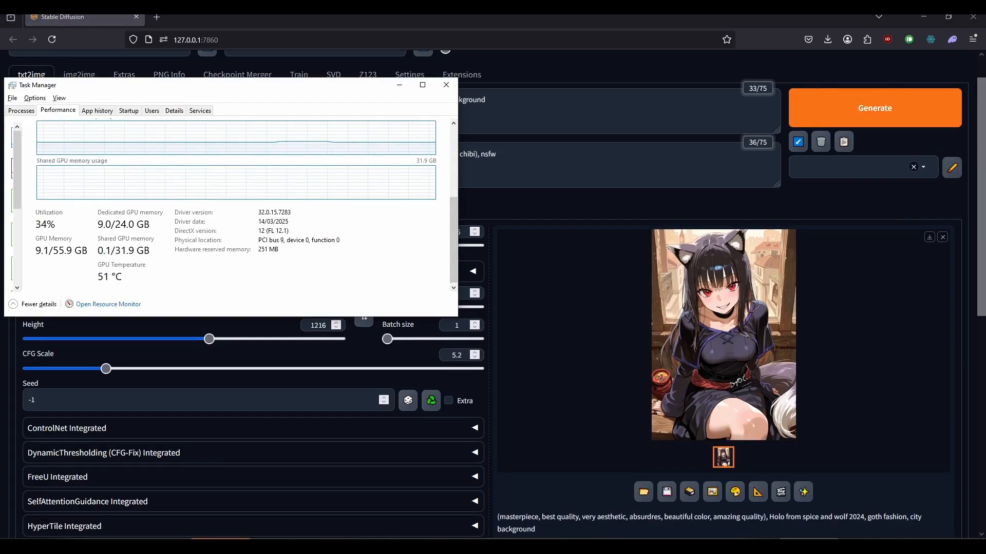
Generate an image with UNet offloading, check its GPU memory usage in Task Manager, and open the result enlarged.
left_click(875, 108)
key("alt+Tab")
scroll(247, 205, "down", 3)
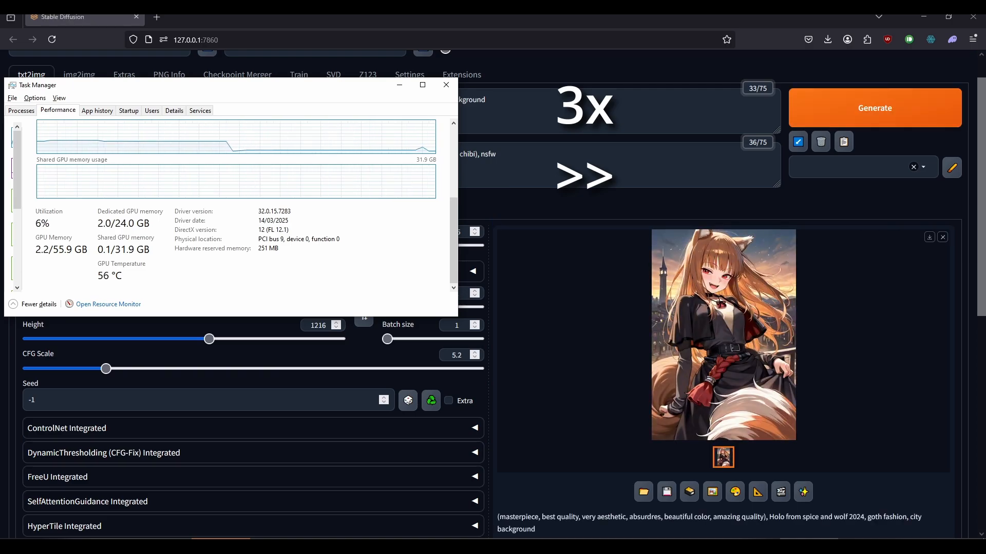
scroll(723, 267, "down", 2)
left_click(724, 267)
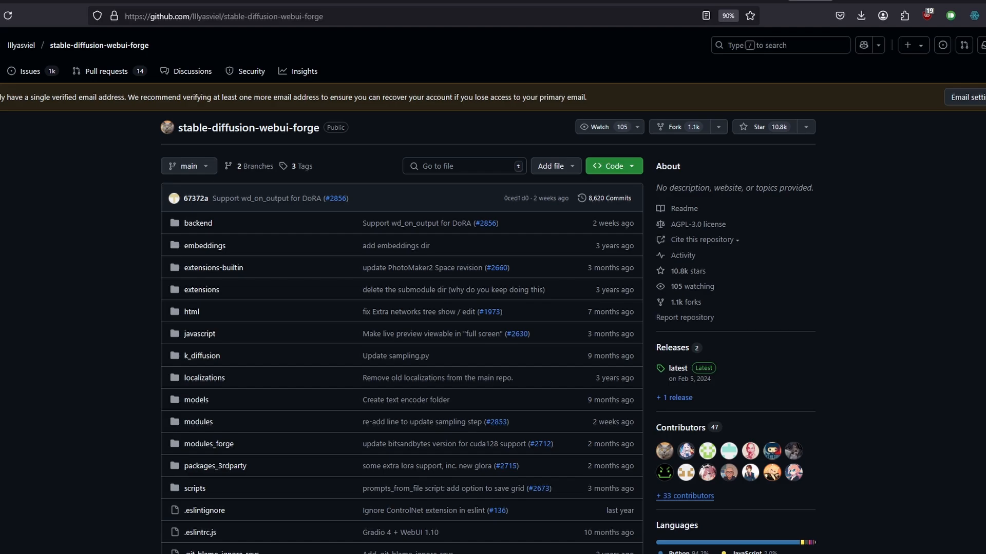
Open the stable-diffusion-webui-amdgpu-forge repository from the Forge repository's forks on GitHub and read its README.
left_click(686, 301)
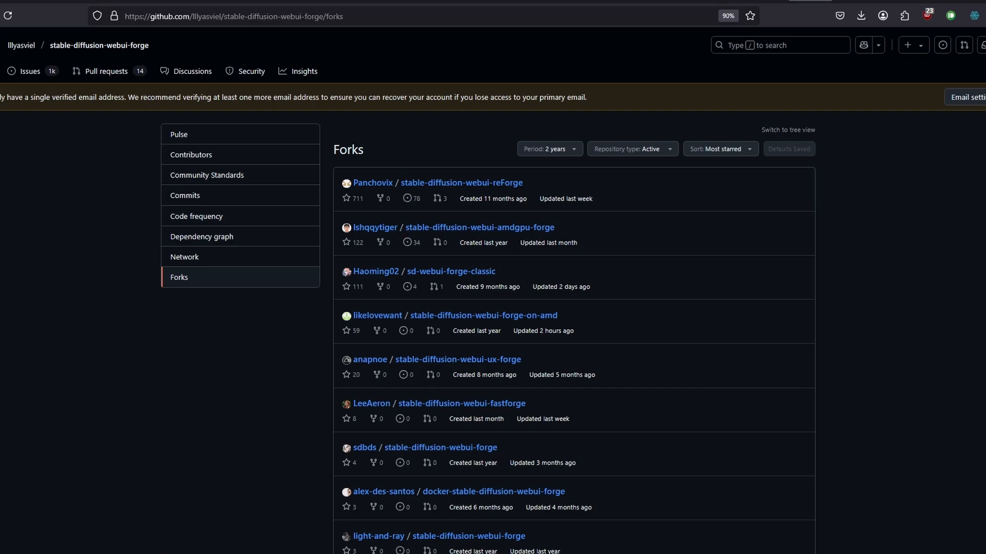
left_click(480, 227)
scroll(493, 308, "down", 15)
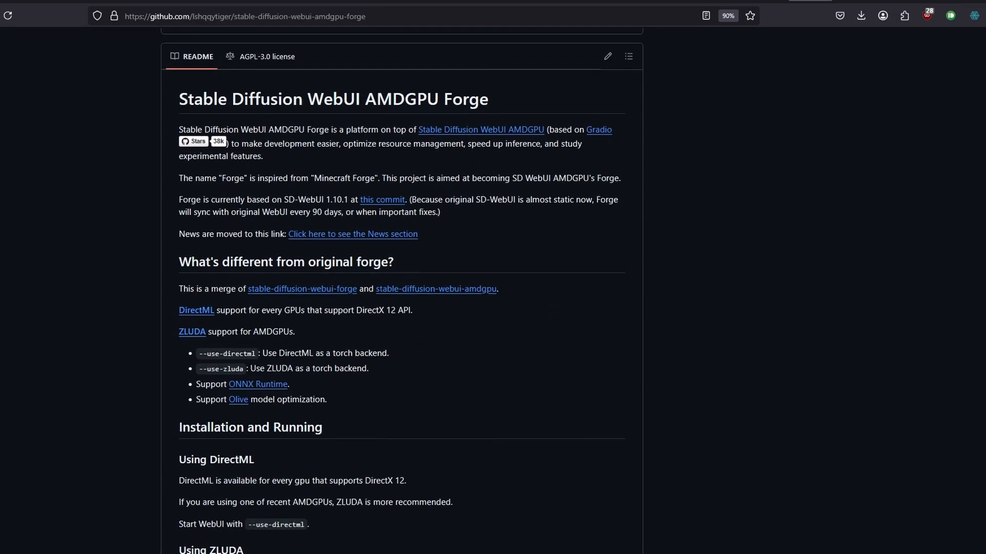
scroll(402, 295, "down", 6)
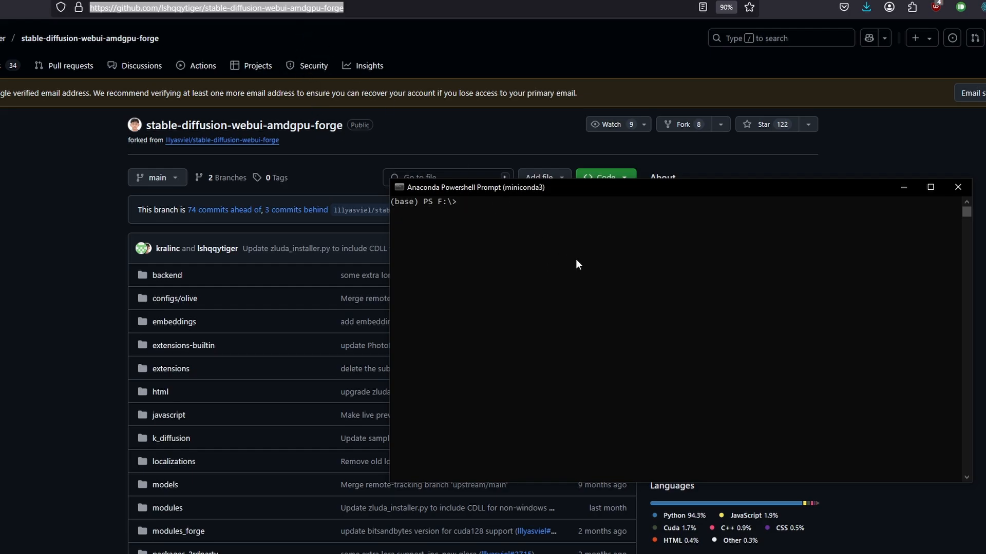
Clone the stable-diffusion-webui-amdgpu-forge repository to the F: drive with git clone in the Anaconda Powershell Prompt.
type("git clone")
type("https://github.com/lshqqytiger/stable-diffusion-webui-amdgpu-forge")
key("Return")
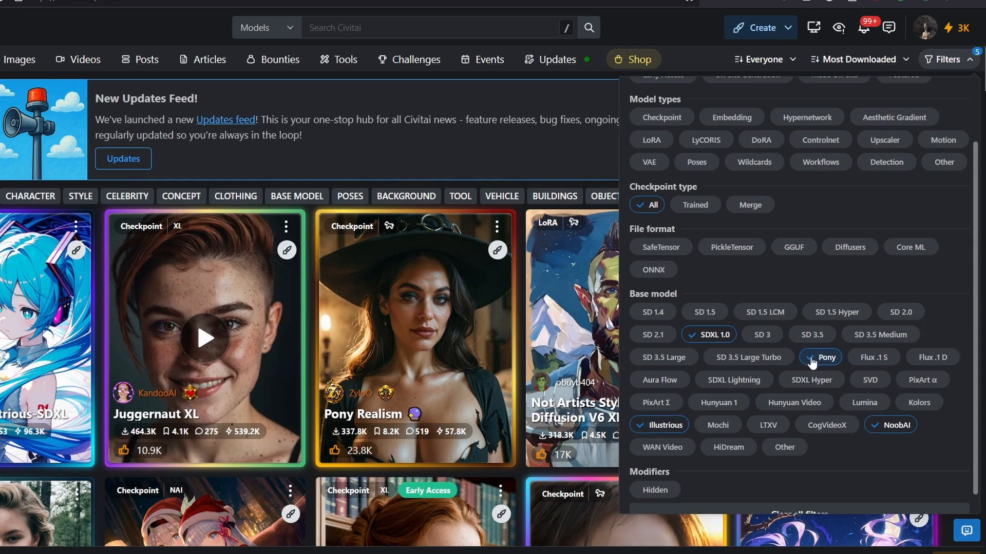
Filter the Civitai models to the types LoRA, LyCORIS and DoRA, removing Pony and SDXL 1.0 from the base models.
left_click(811, 360)
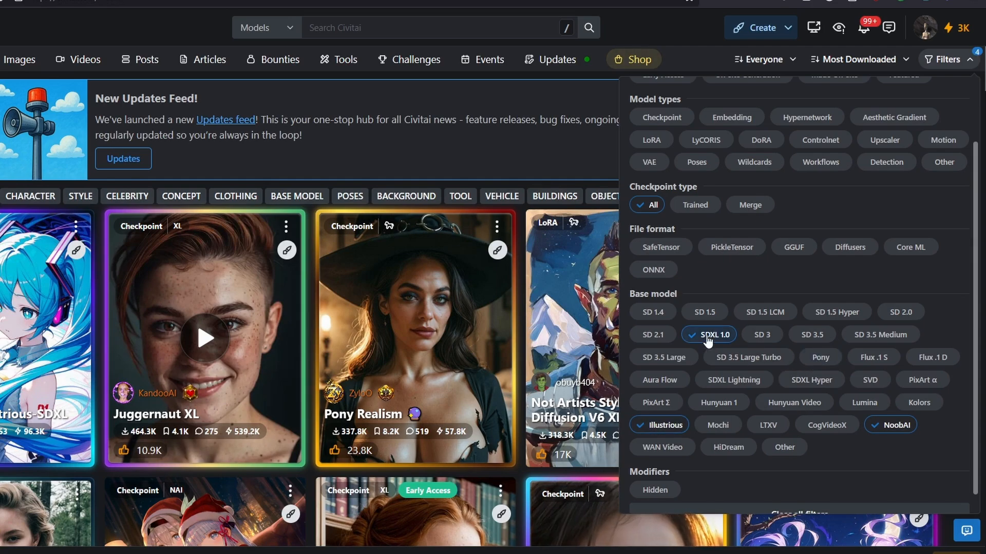
left_click(709, 335)
scroll(821, 280, "up", 2)
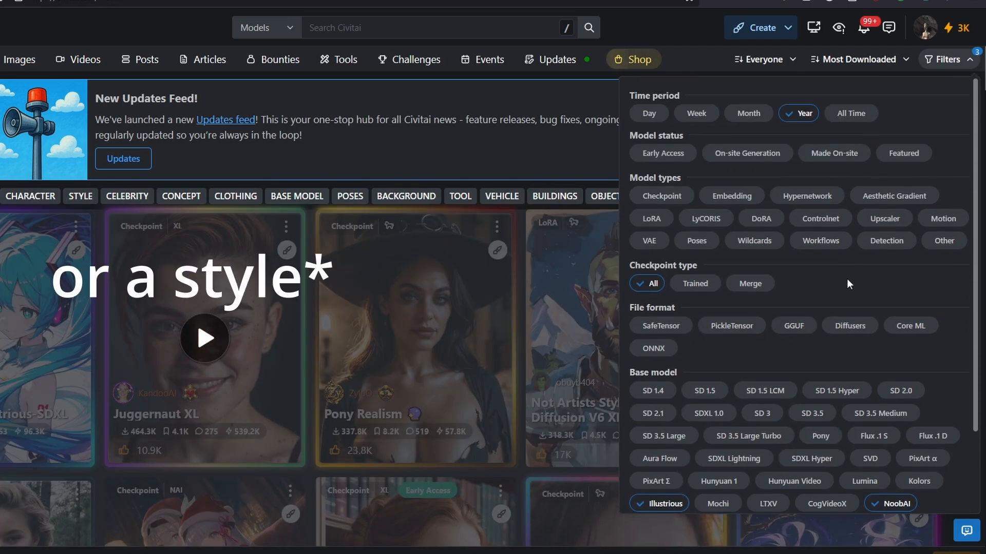
left_click(651, 219)
left_click(710, 226)
left_click(761, 220)
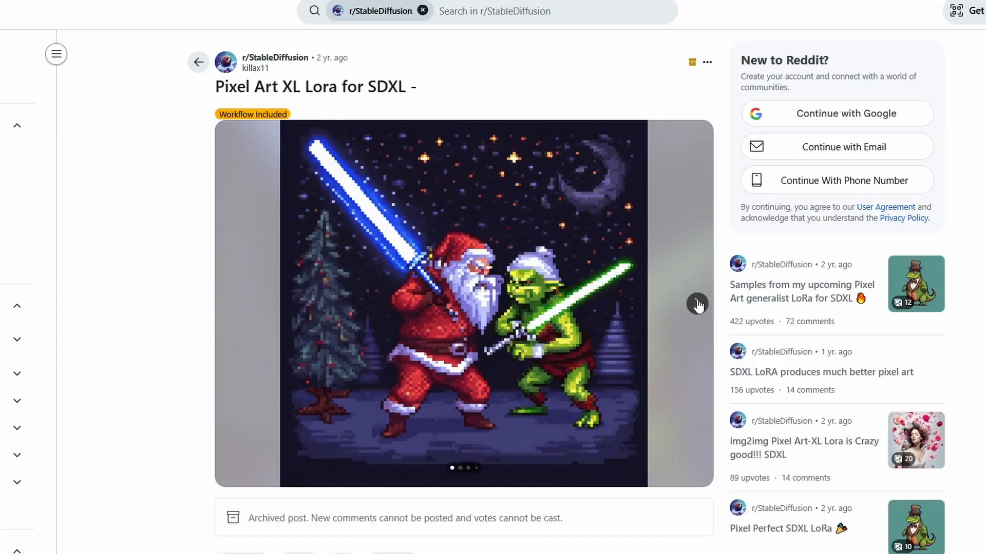
Browse the sample images in the "Pixel Art XL Lora for SDXL" Reddit post.
left_click(697, 333)
left_click(697, 307)
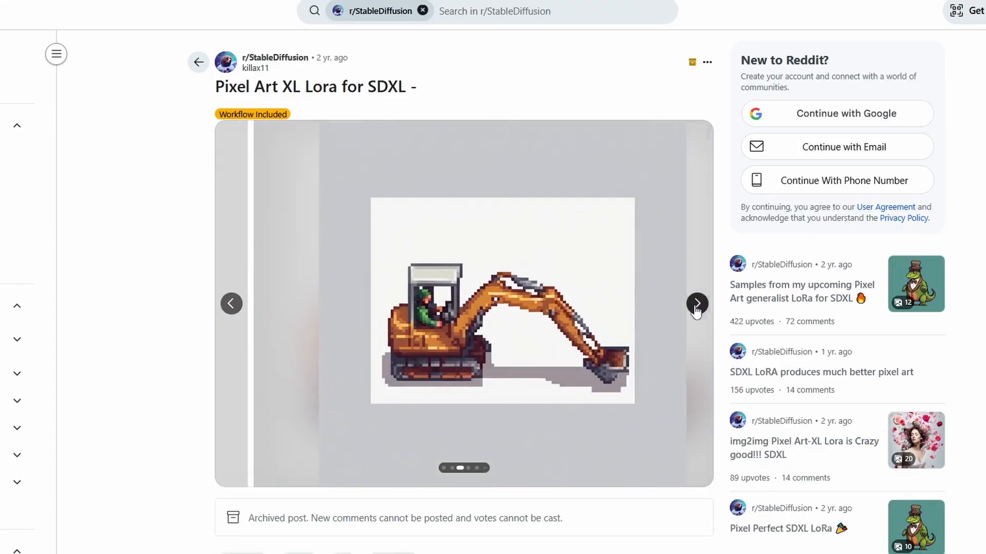
Show the next sample image in the Pixel Art XL LoRA Reddit post.
left_click(697, 307)
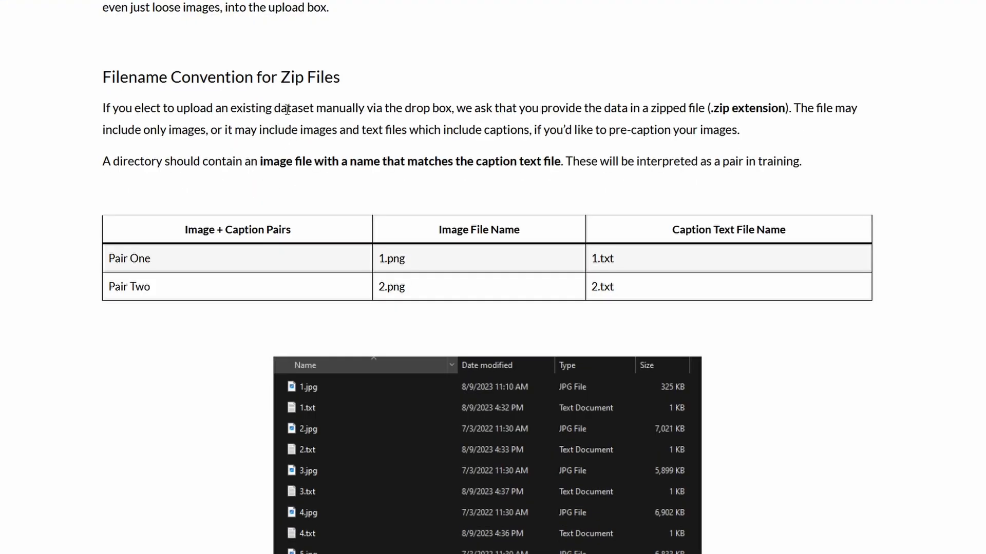
Read the article's filename convention for zip files, highlighting the rule that image names must match their caption text files.
left_click_drag(103, 161, 907, 162)
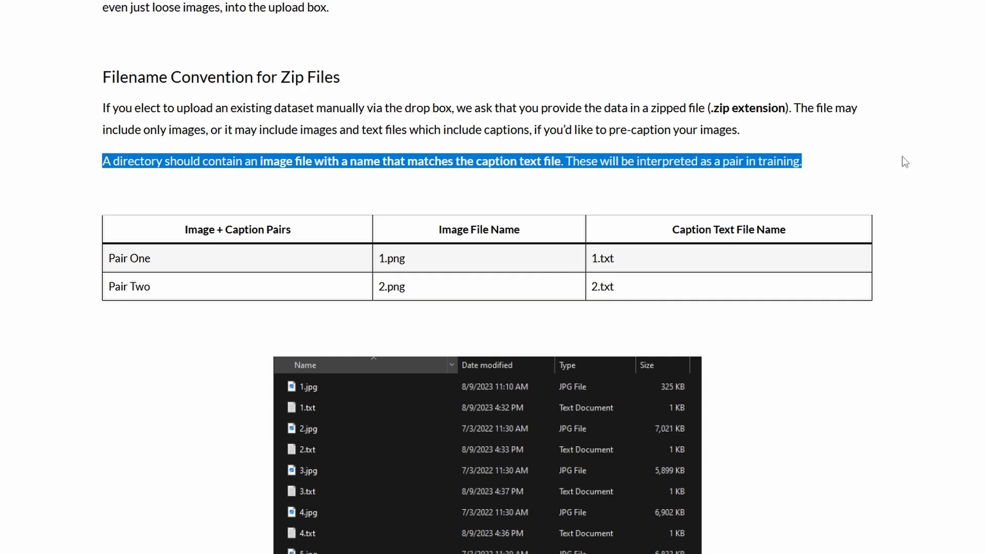
left_click(977, 180)
scroll(947, 200, "down", 3)
scroll(938, 216, "down", 2)
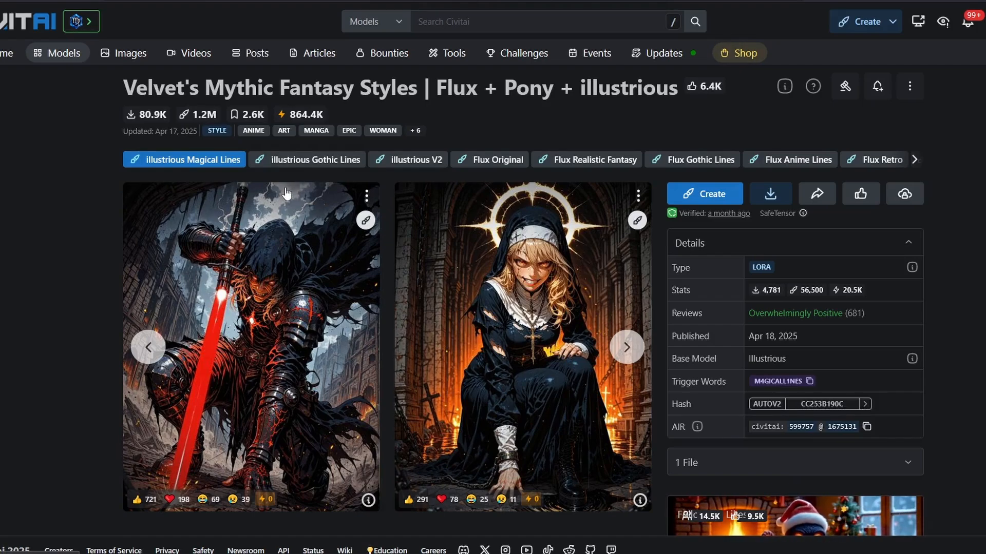
Select the illustrious Gothic Lines version of Velvet's Mythic Fantasy Styles, check its trigger word, and download the LoRA.
left_click(295, 163)
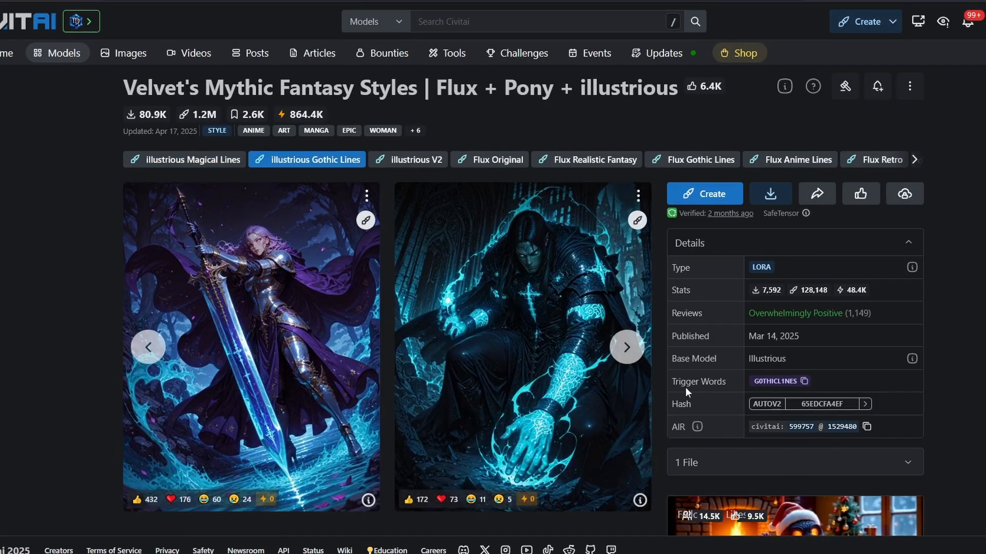
left_click_drag(671, 381, 807, 389)
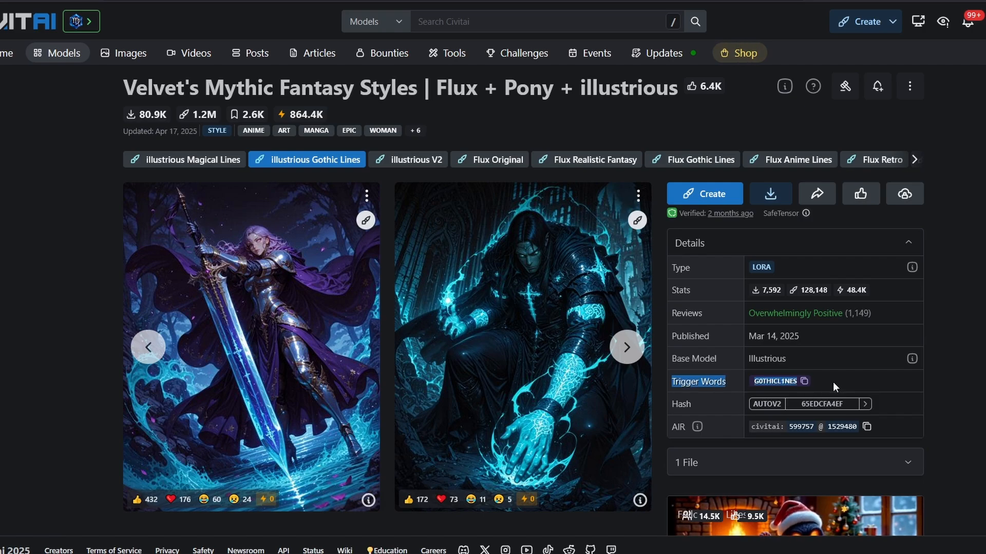
left_click(832, 383)
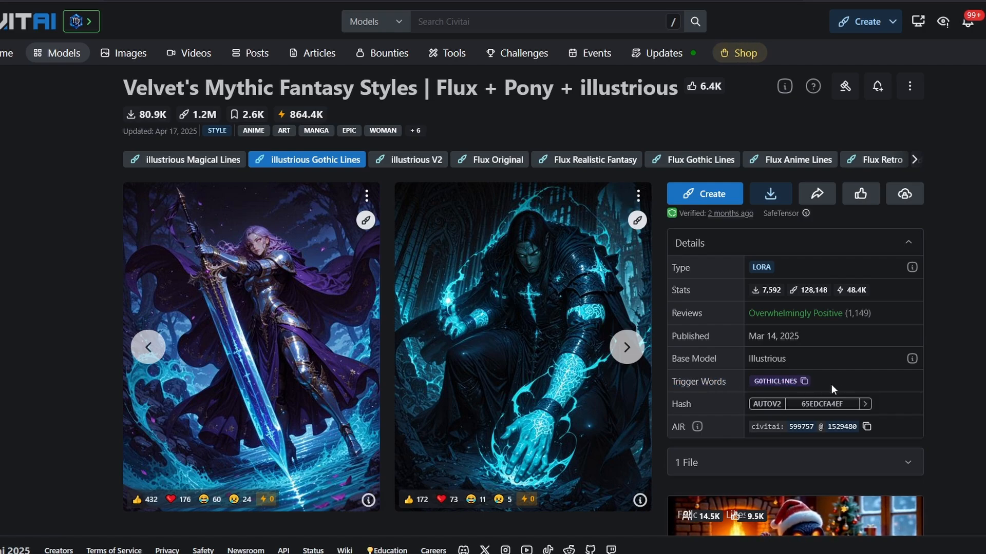
left_click(770, 194)
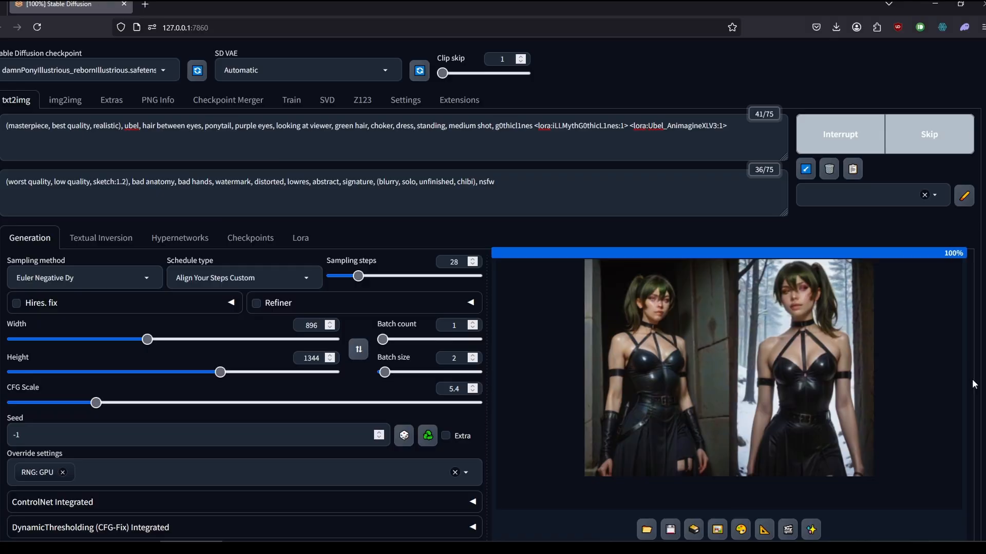
Enlarge the generated ubel images and page through them at full size.
left_click(667, 320)
left_click(748, 344)
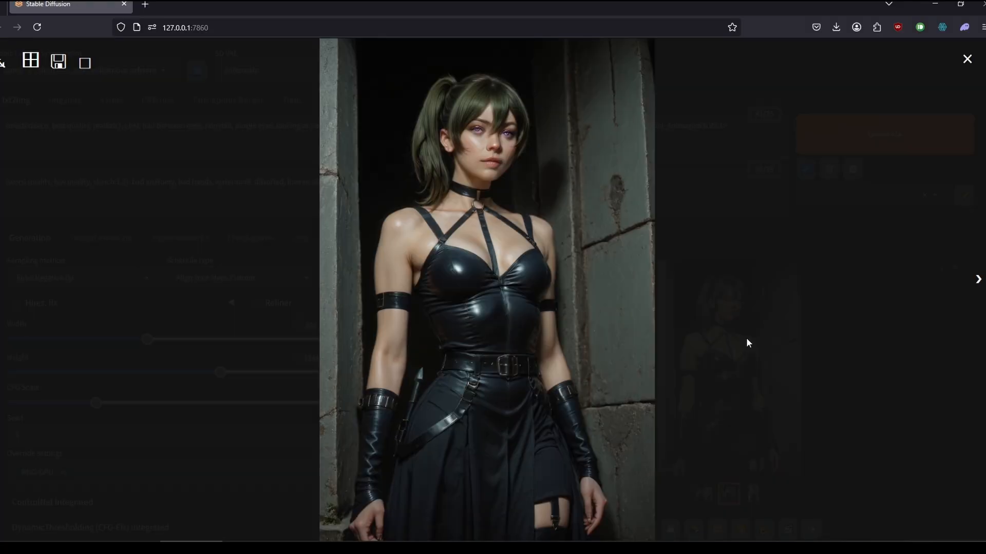
left_click(978, 280)
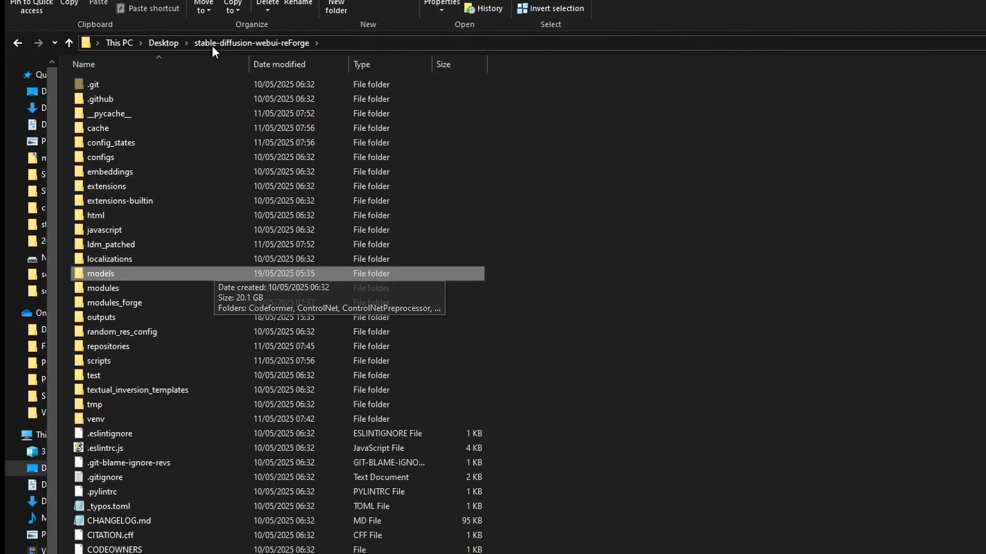
Put the downloaded iLLMythG0thicL1nes LoRA file into the models\Lora folder of stable-diffusion-webui-reForge.
double_click(125, 272)
left_click(103, 200)
double_click(112, 200)
left_click_drag(99, 136, 694, 65)
left_click(323, 172)
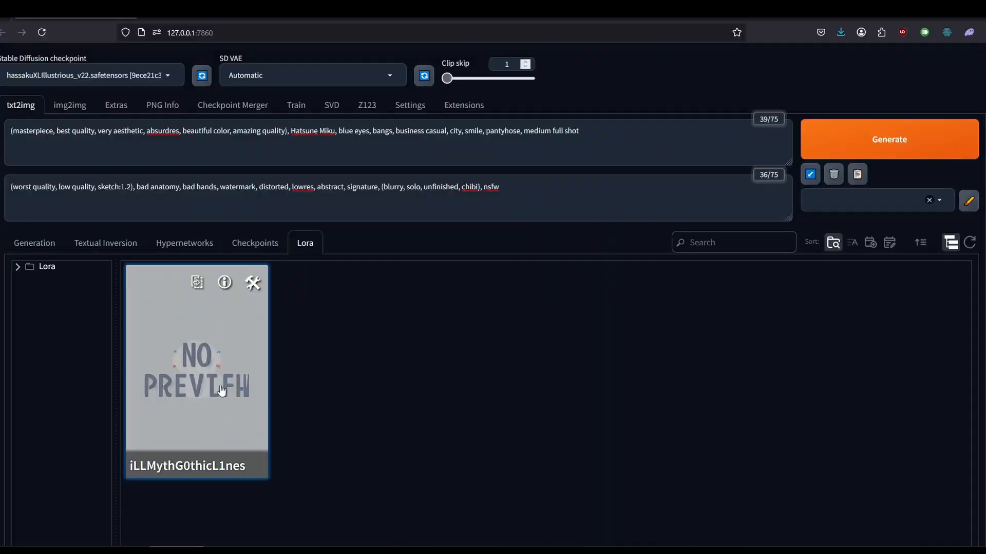
Look up the iLLMythG0thicL1nes LoRA's metadata and append g0thicl1nes <lora:iLLMythG0thicL1nes:1> to the positive prompt.
left_click(253, 283)
scroll(322, 424, "down", 2)
left_click_drag(310, 486, 226, 442)
key("ctrl+c")
left_click(185, 288)
left_click(187, 297)
left_click(579, 132)
type(", <lora:iLLMythG0thicL1nes:1>")
key("ctrl+v")
key("BackSpace")
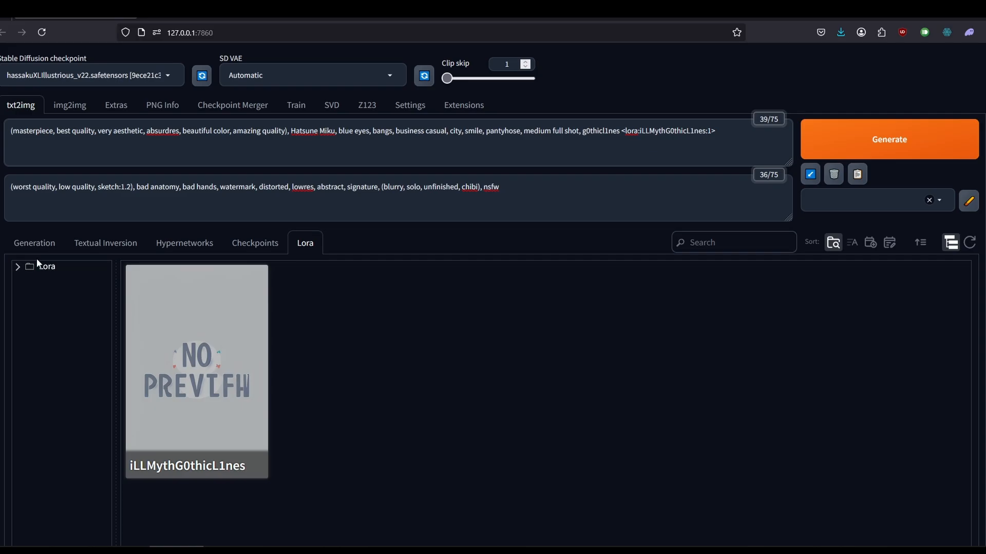
Generate the image with the LoRA at weight 1 and open the enlarged result in a new browser tab.
left_click(34, 242)
key("ctrl+Return")
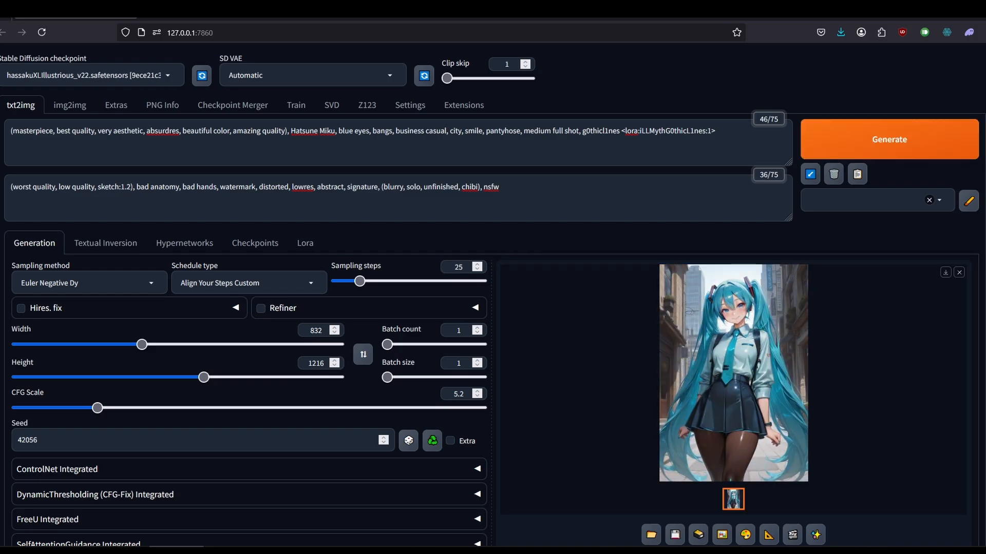
left_click(753, 357)
right_click(405, 171)
left_click(416, 179)
Compare the full-size LoRA image with the earlier image made without the LoRA, and return to the WebUI.
left_click(464, 109)
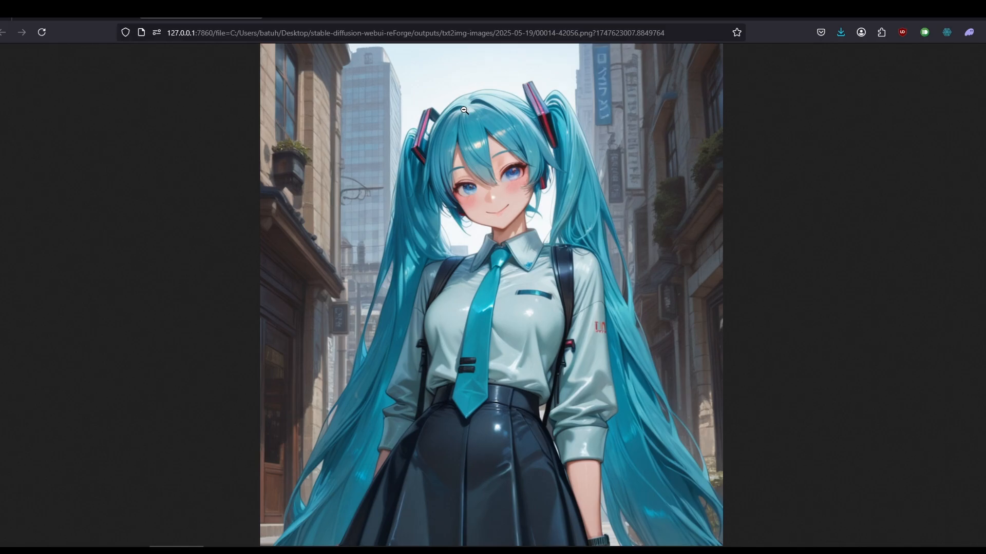
left_click(465, 108)
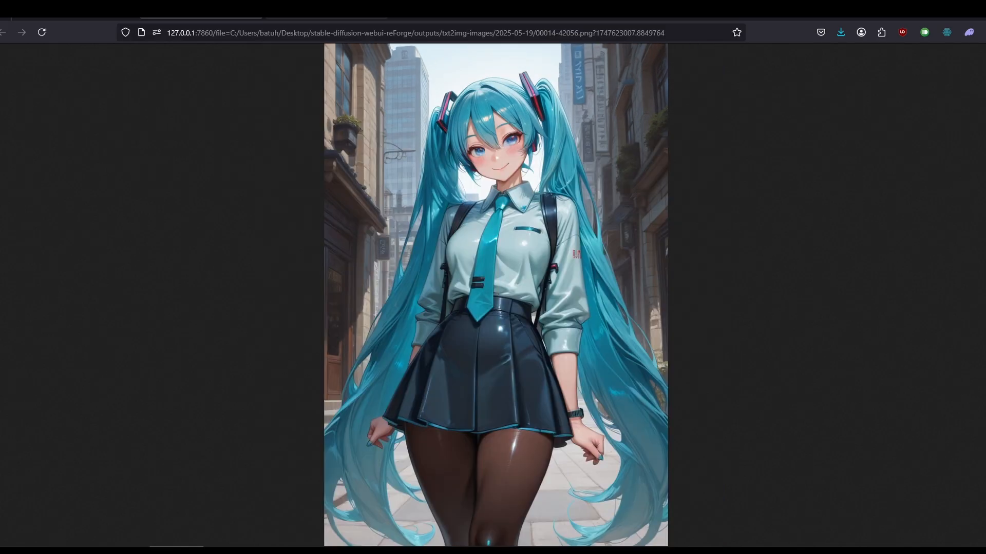
key("ctrl+Tab")
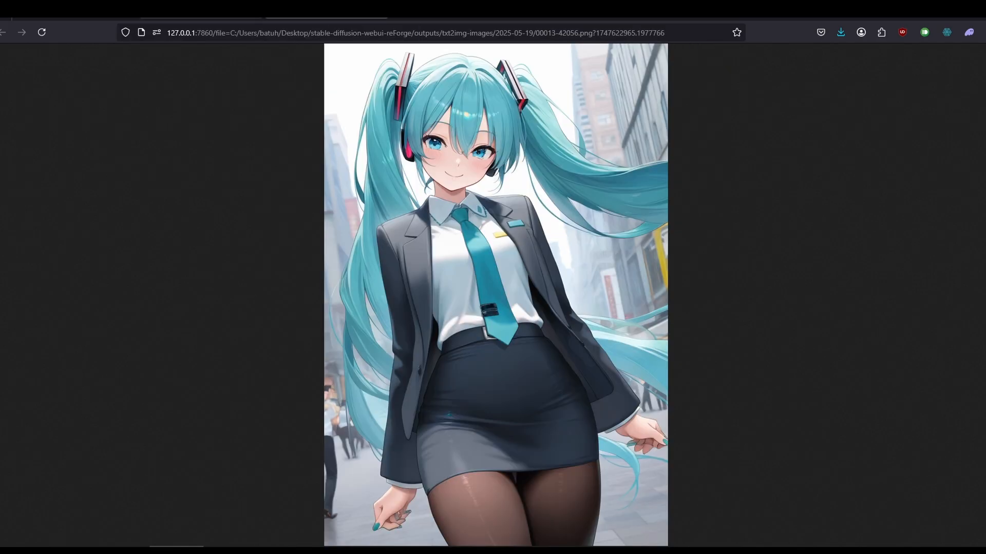
left_click(201, 12)
left_click(76, 11)
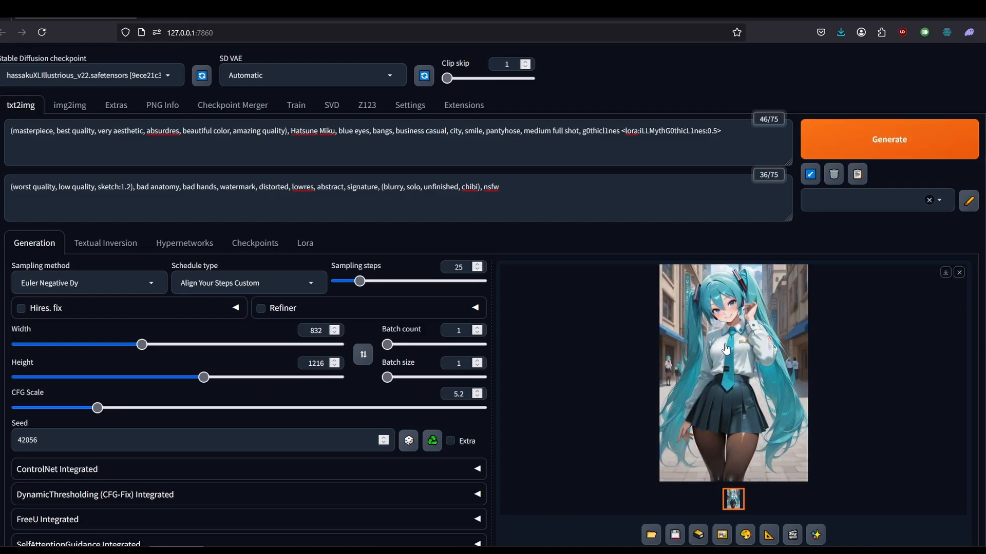
Open the image generated at LoRA weight 0.5 in a new tab and compare it with the weight 1 and no-LoRA images.
left_click(725, 350)
right_click(489, 247)
left_click(495, 256)
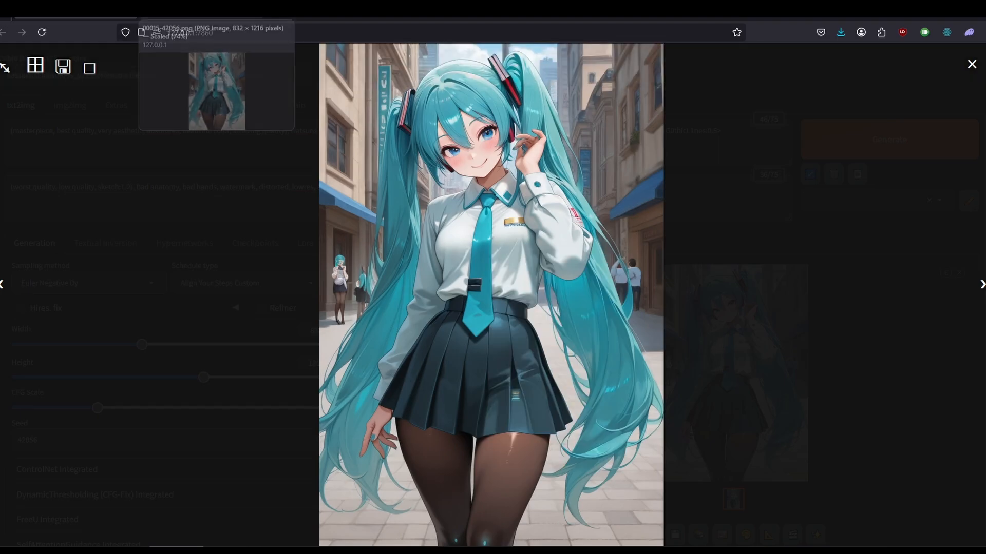
left_click(200, 11)
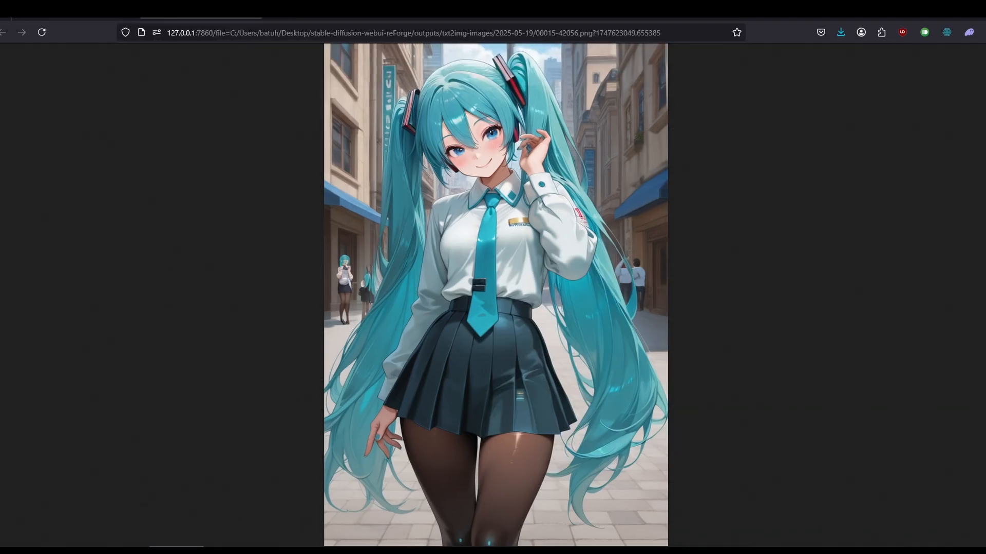
left_click(327, 11)
left_click(452, 10)
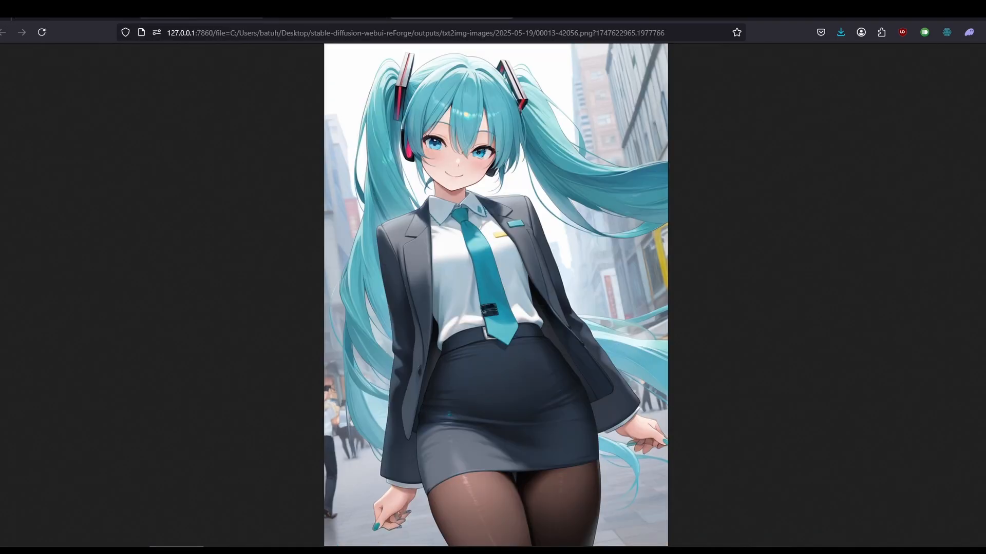
Return to the WebUI, close the enlarged image and highlight the LoRA tag at the end of the positive prompt.
left_click(76, 10)
left_click(489, 140)
left_click_drag(619, 132, 721, 131)
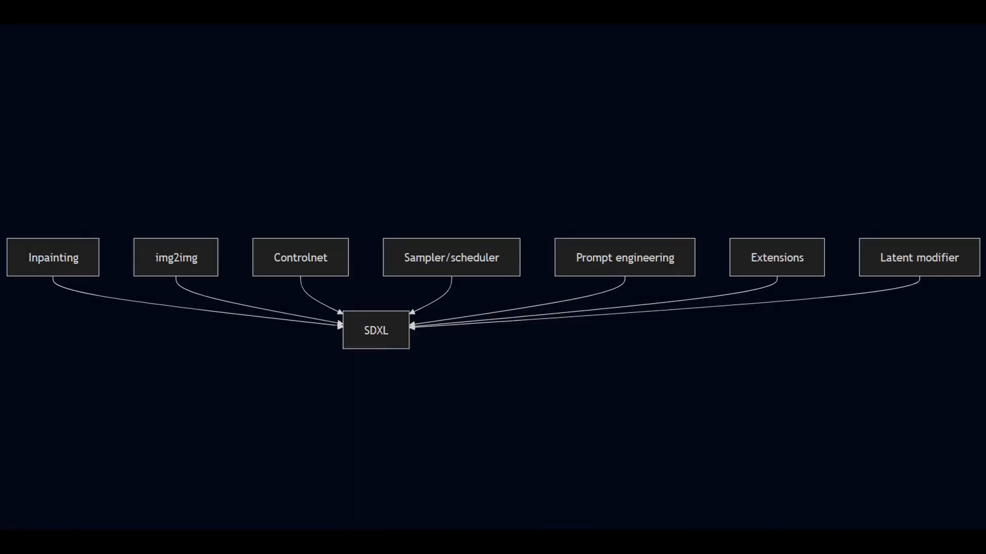